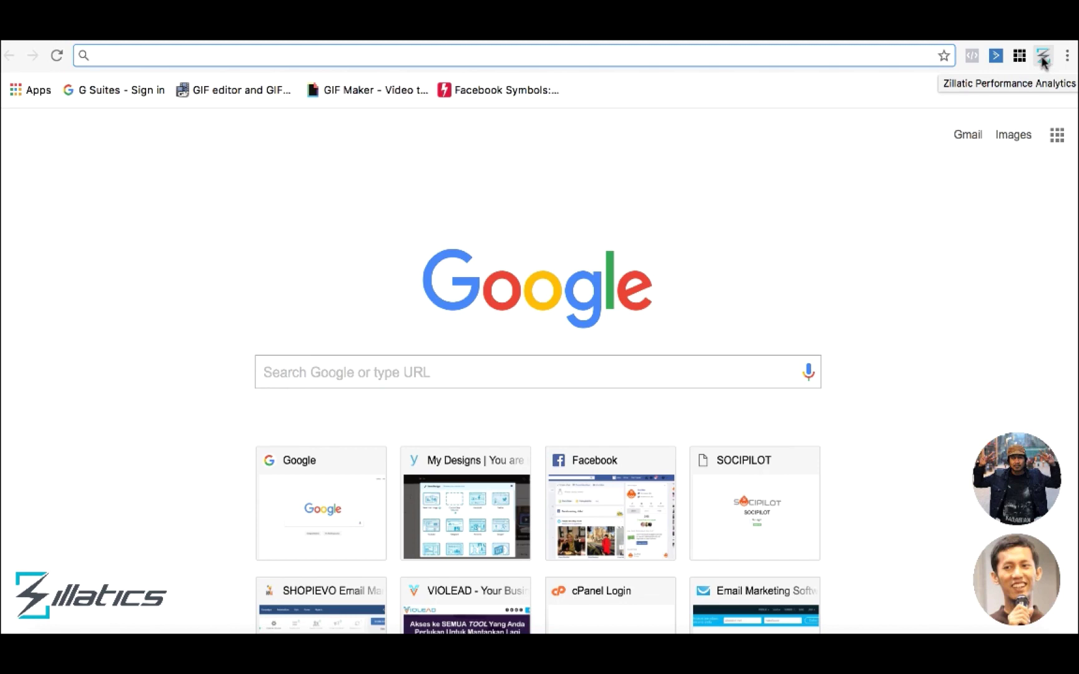
# View the Zillatics extension's instructions for analysing ads performance and close them
pyautogui.click(1042, 57)
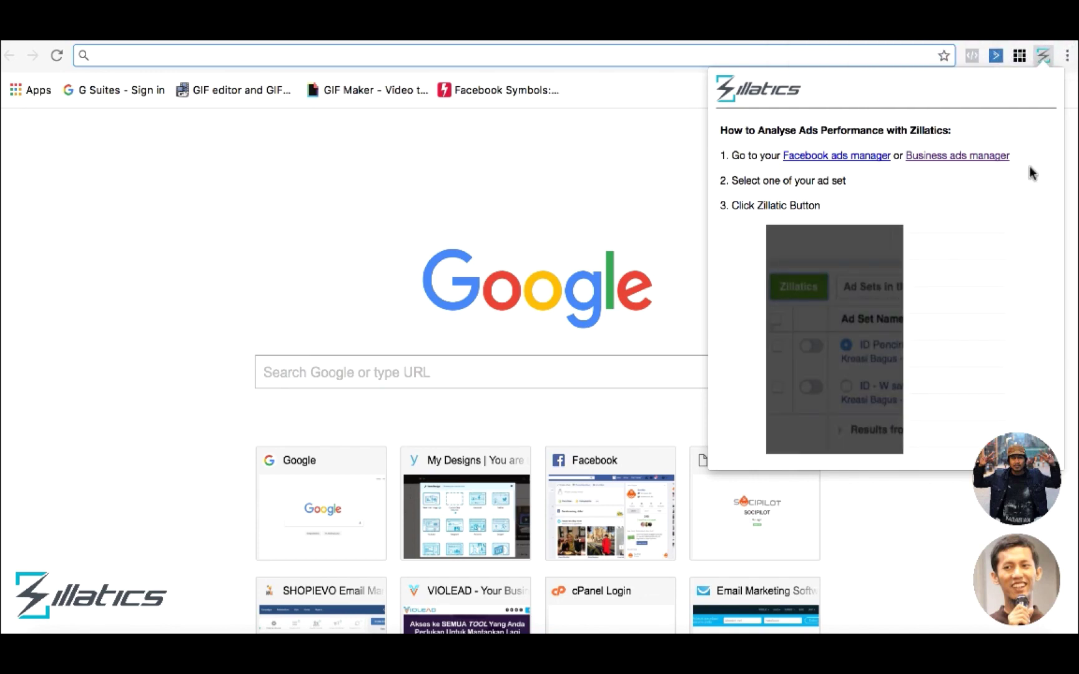
pyautogui.click(1043, 56)
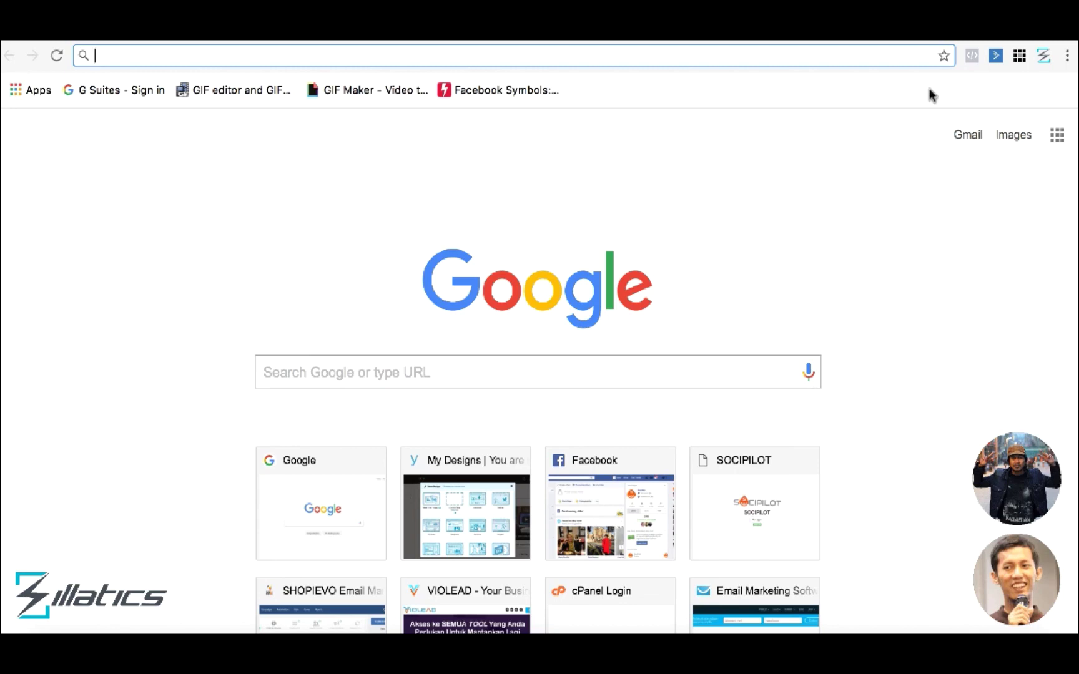
pyautogui.click(1042, 56)
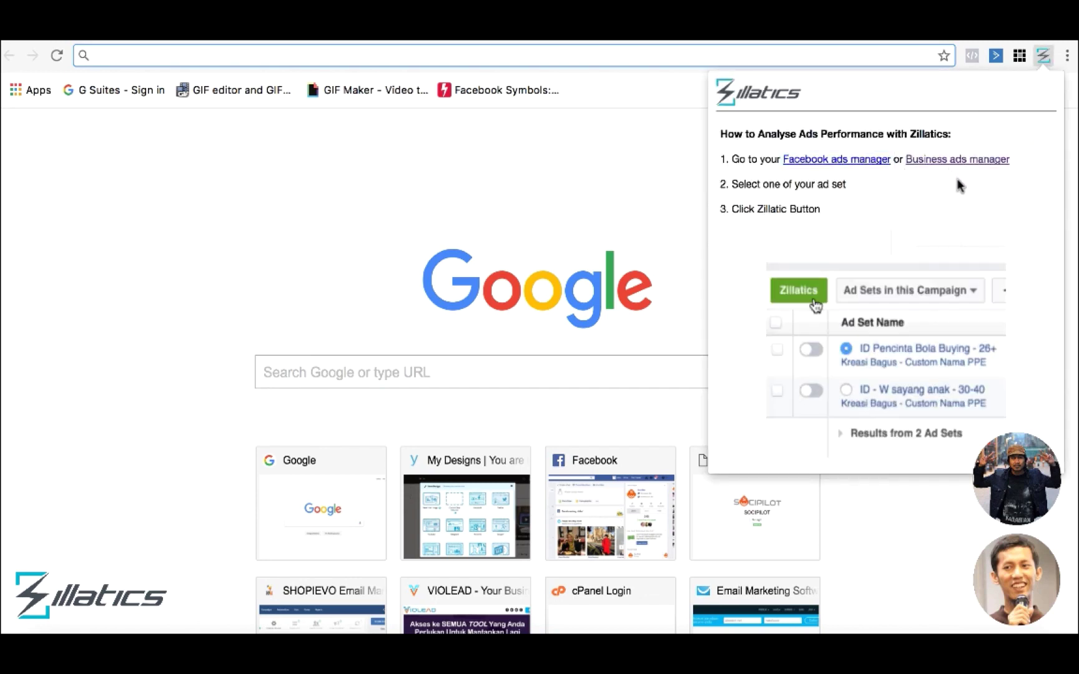
pyautogui.click(1047, 57)
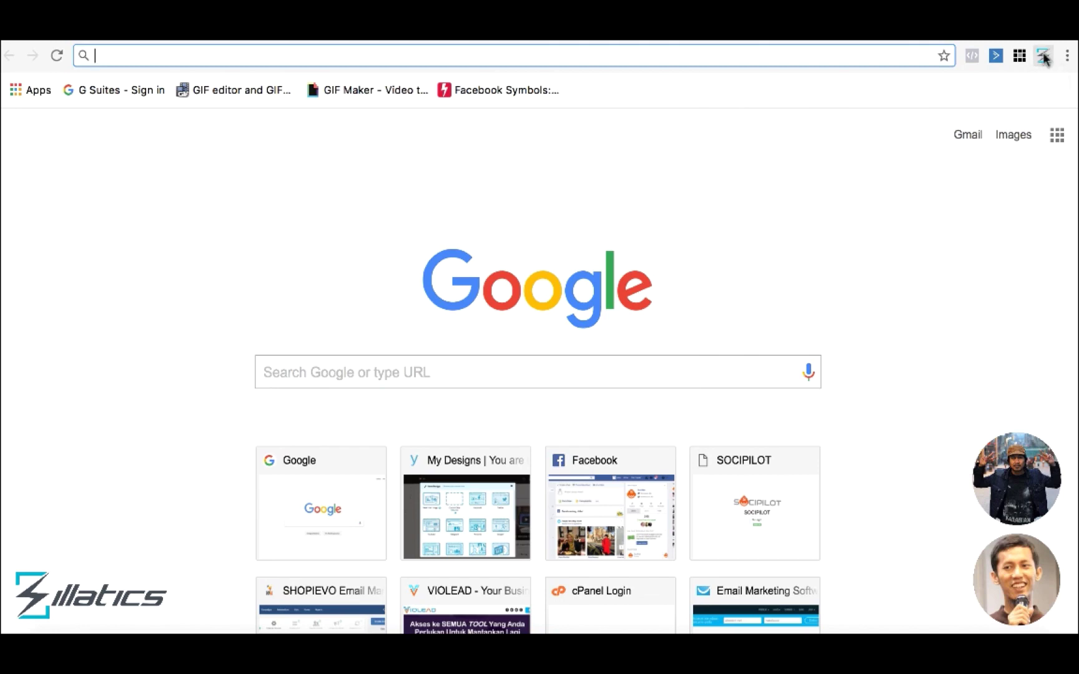
pyautogui.click(1043, 55)
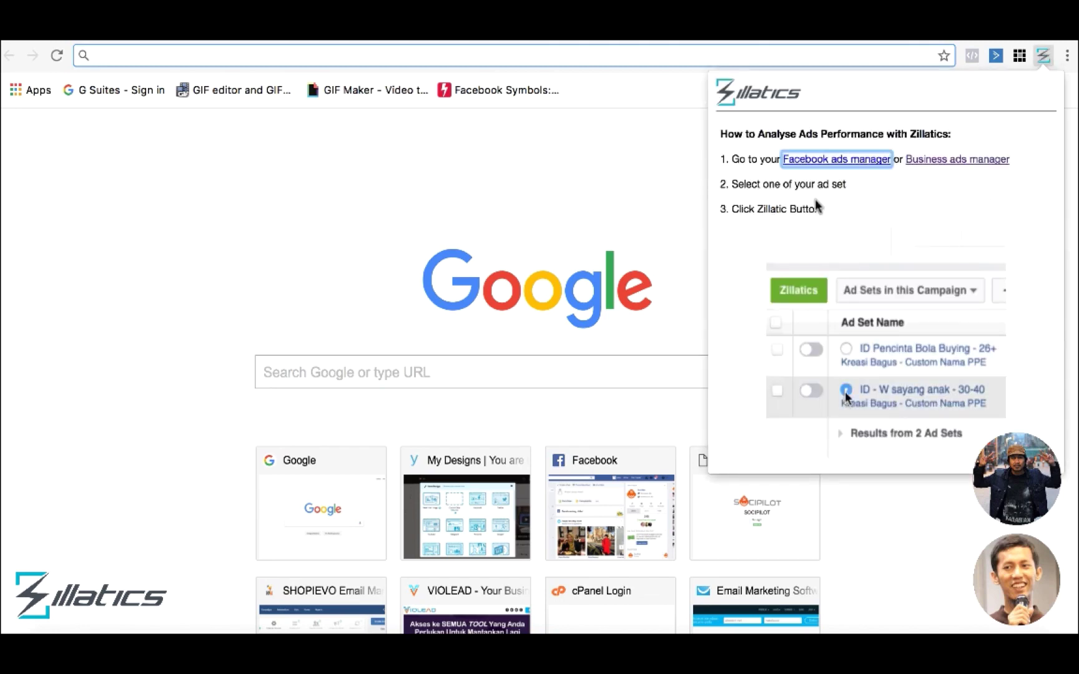
pyautogui.press('Escape')
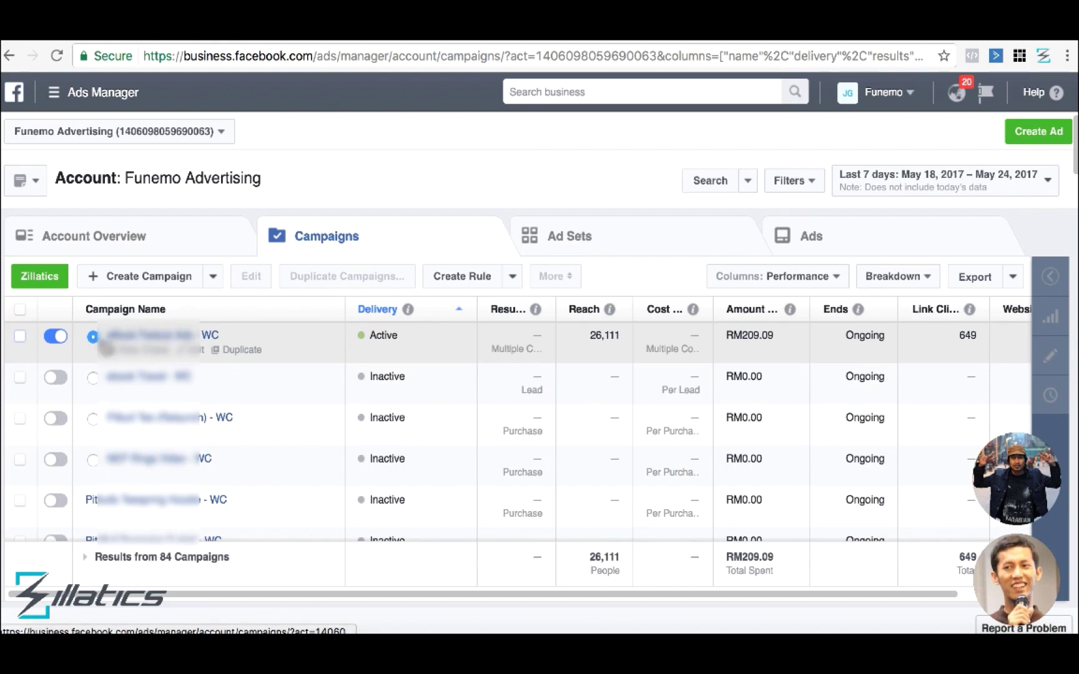
# Open the active campaign's ad sets and check the lead results of the two active ad sets
pyautogui.click(165, 340)
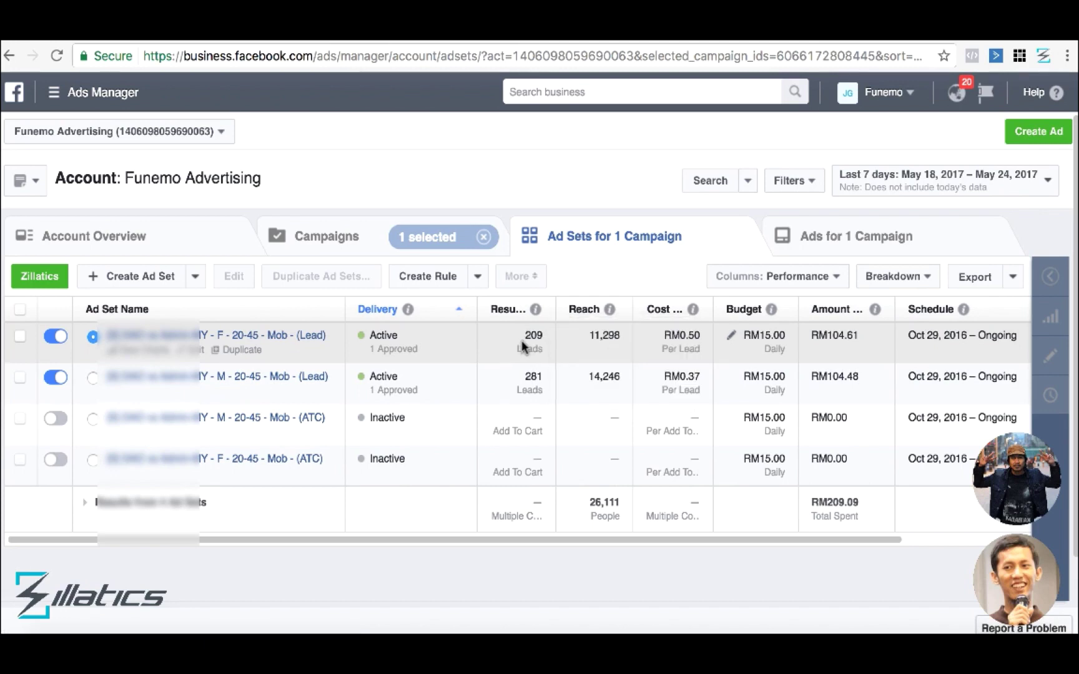
pyautogui.moveTo(539, 336)
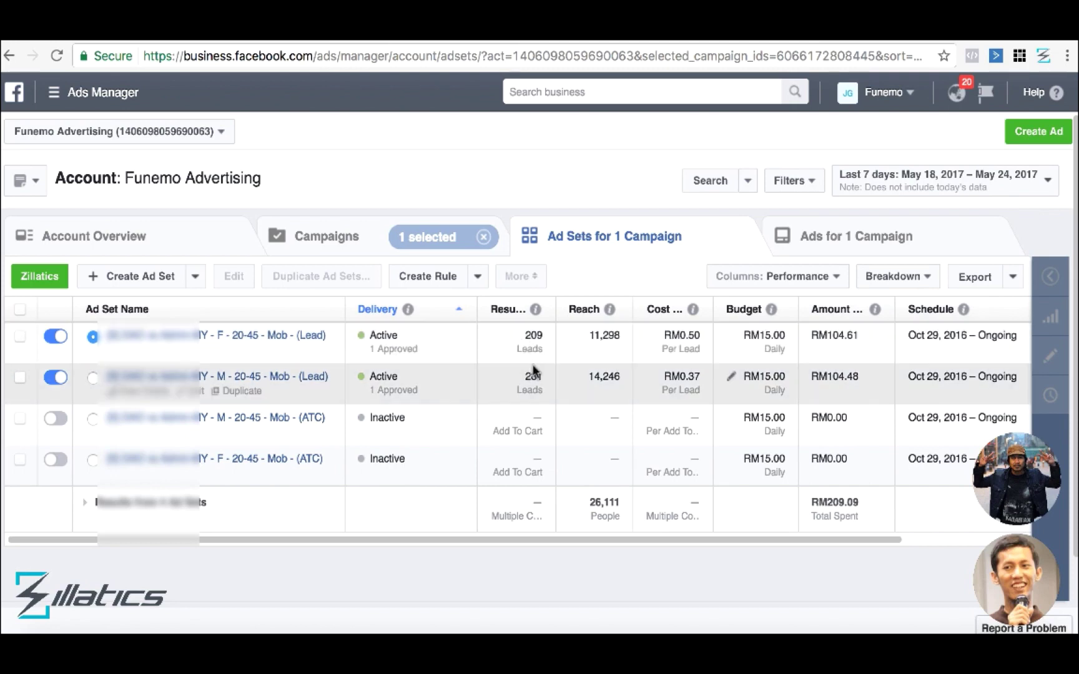
pyautogui.moveTo(531, 376)
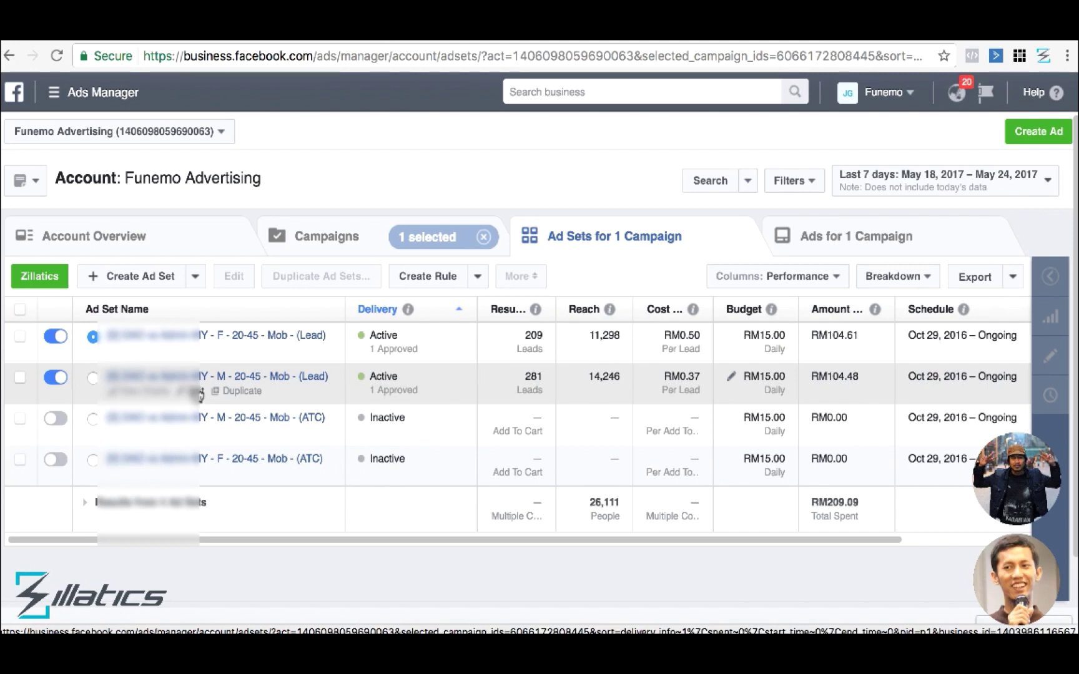
# Open the "M - 20-45 - Mob - (Lead)" ad set for editing and review its conversion, budget, schedule and audience settings
pyautogui.click(199, 395)
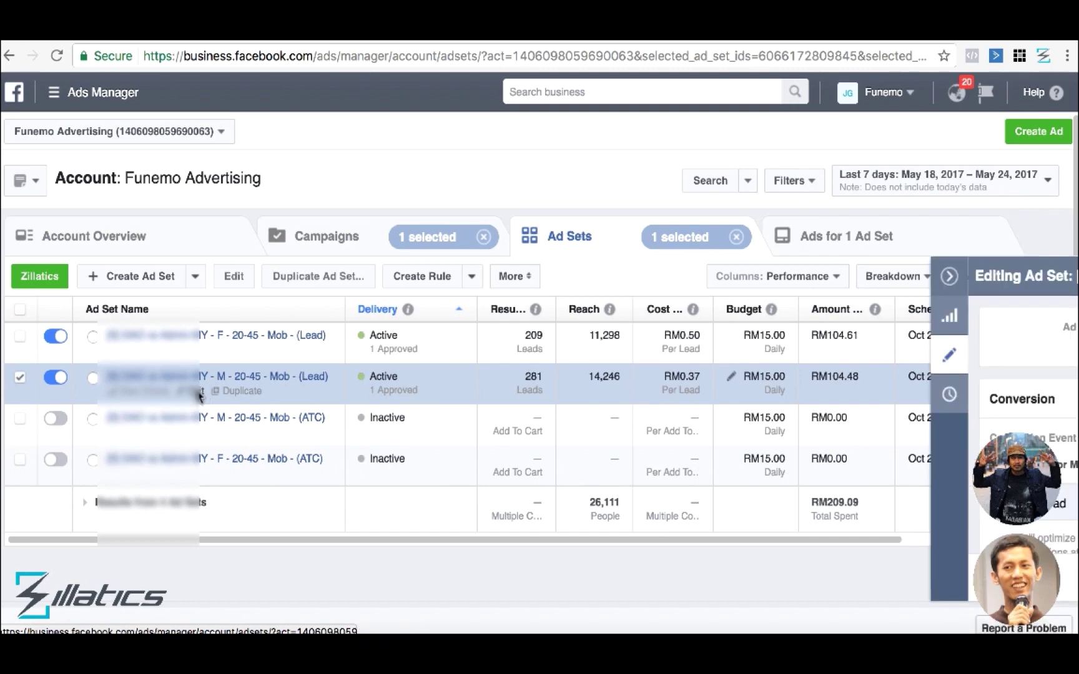
pyautogui.click(193, 392)
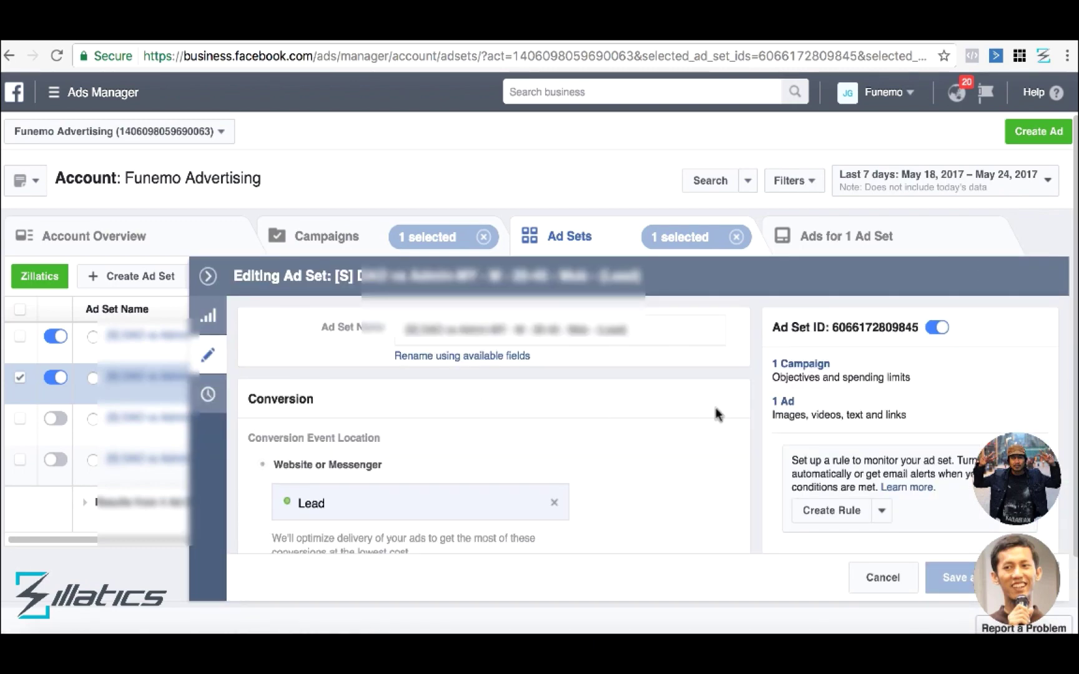
pyautogui.scroll(-2, 744, 403)
pyautogui.scroll(-5, 744, 402)
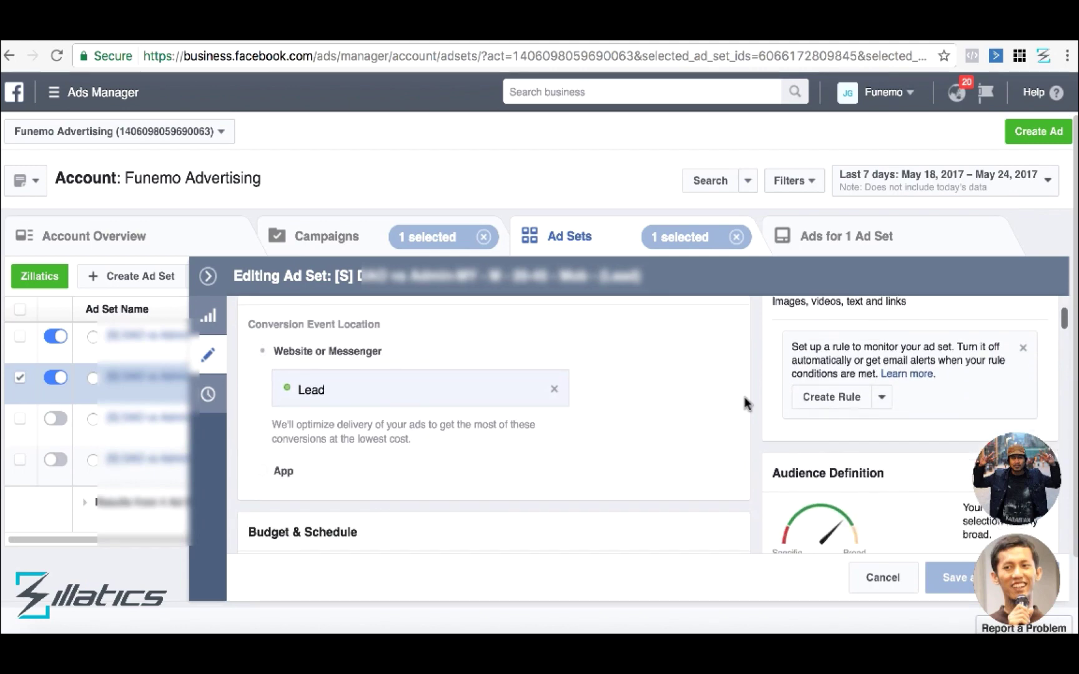
pyautogui.scroll(-6, 744, 403)
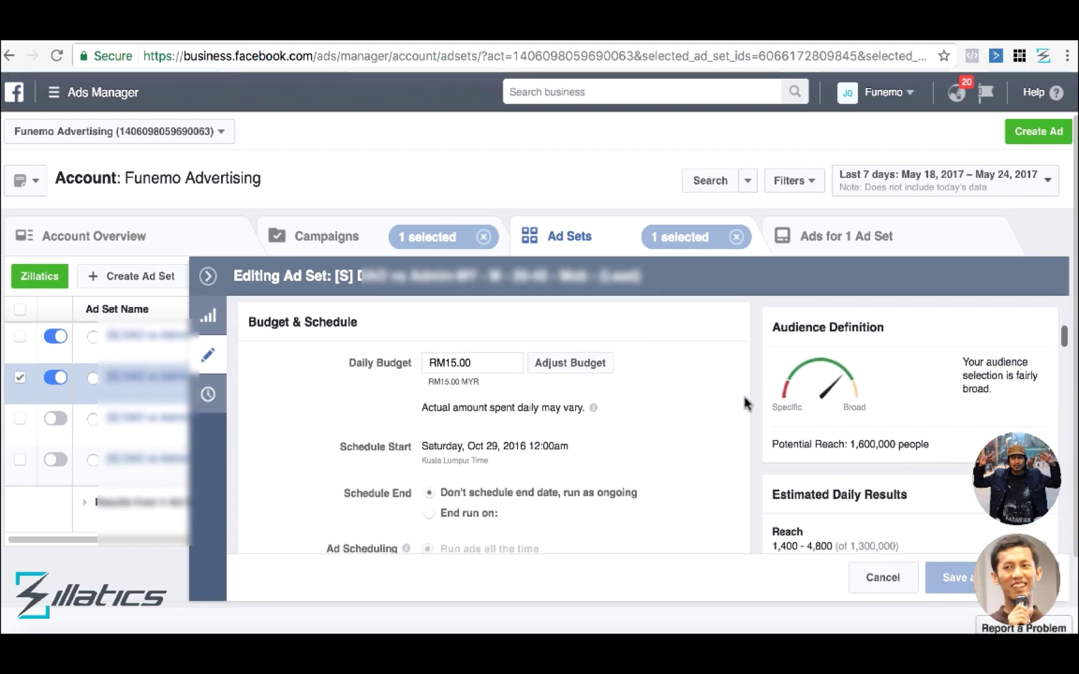
pyautogui.scroll(-6, 744, 403)
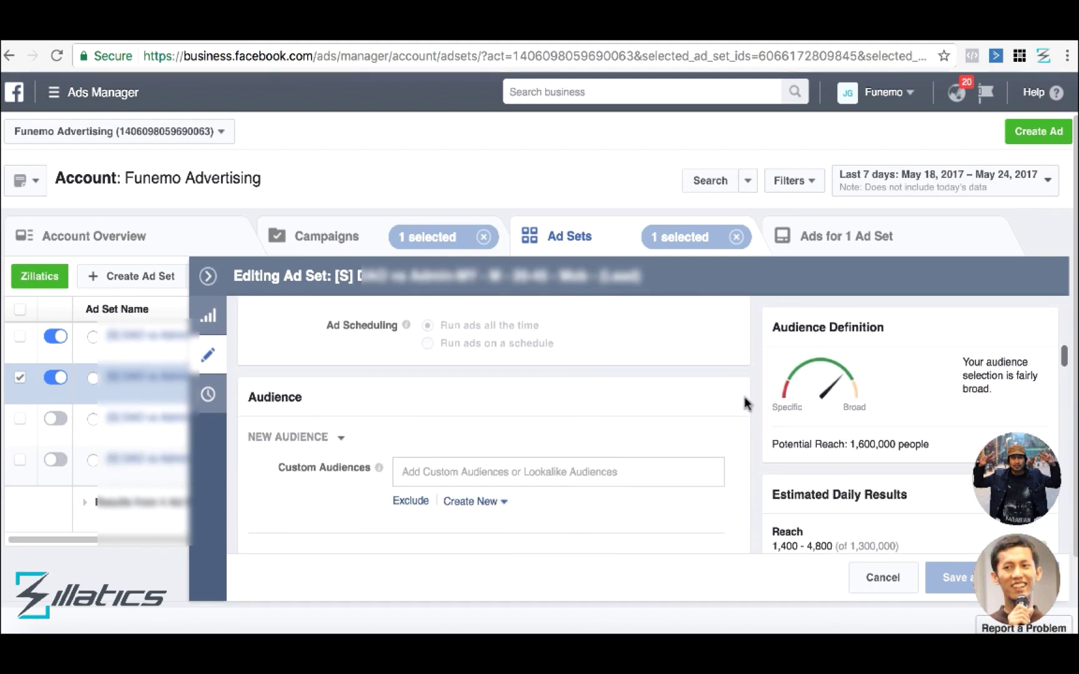
pyautogui.scroll(-5, 744, 403)
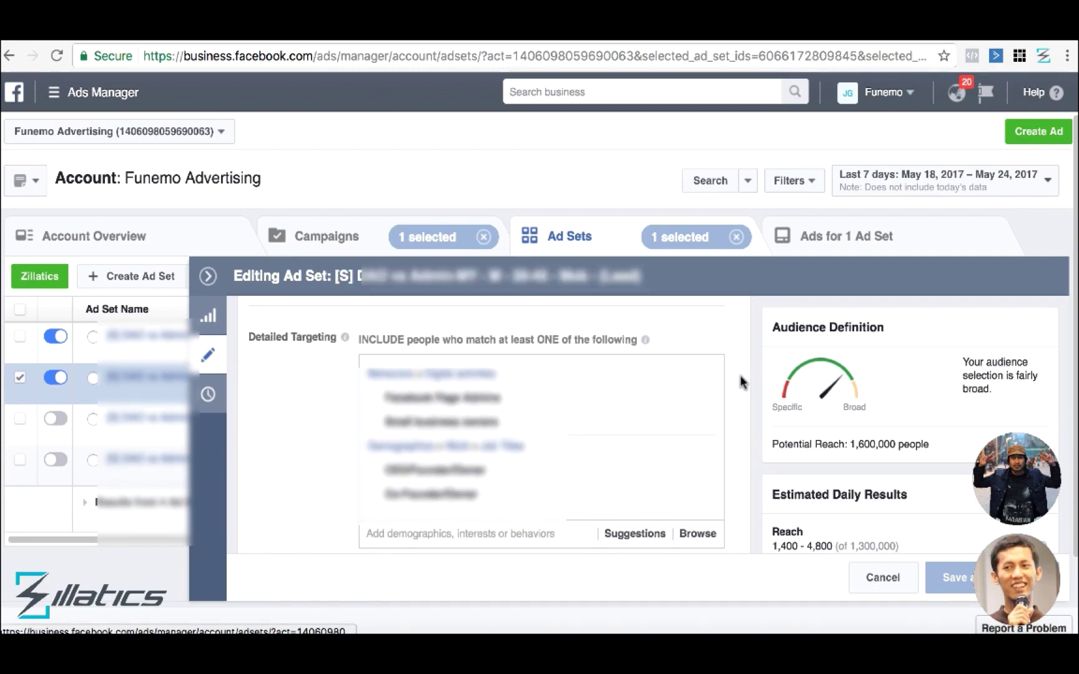
# Examine the ad set's detailed targeting, including the "must also match" interests, and leave the editor without saving
pyautogui.scroll(-3, 740, 378)
pyautogui.scroll(-4, 742, 384)
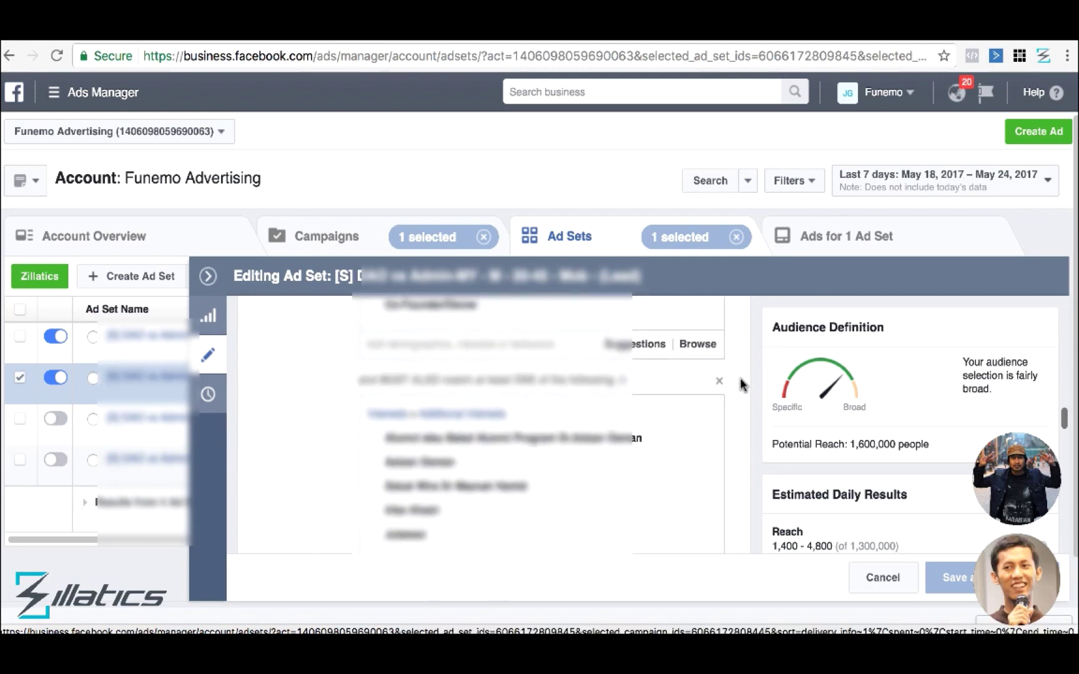
pyautogui.scroll(3, 741, 384)
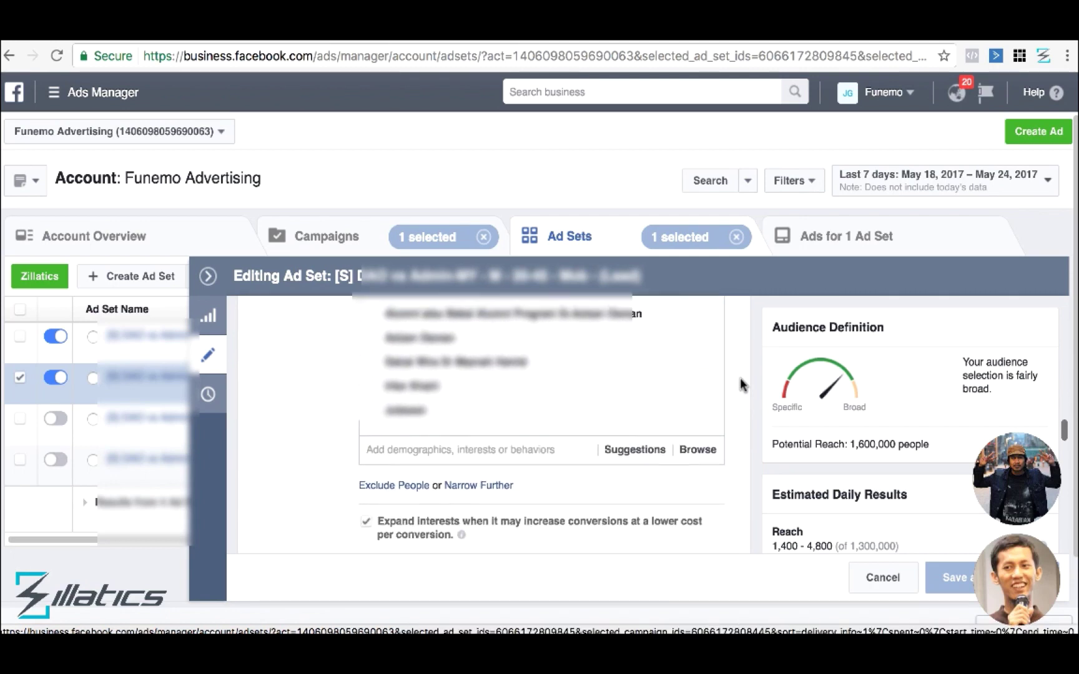
pyautogui.scroll(1, 742, 384)
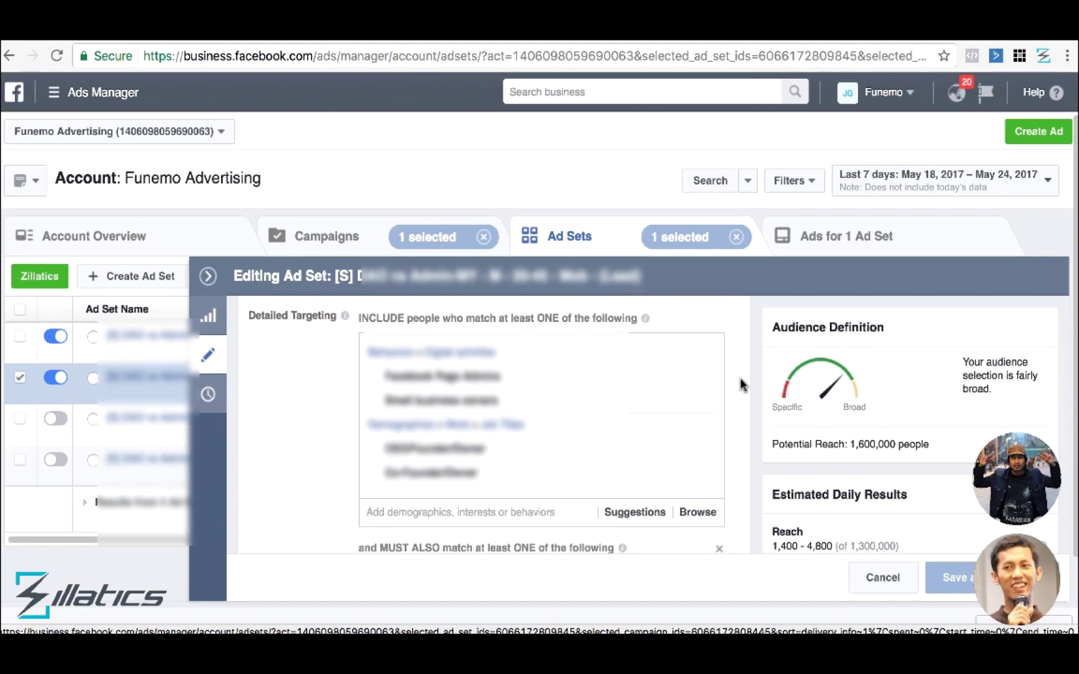
pyautogui.scroll(-1, 742, 384)
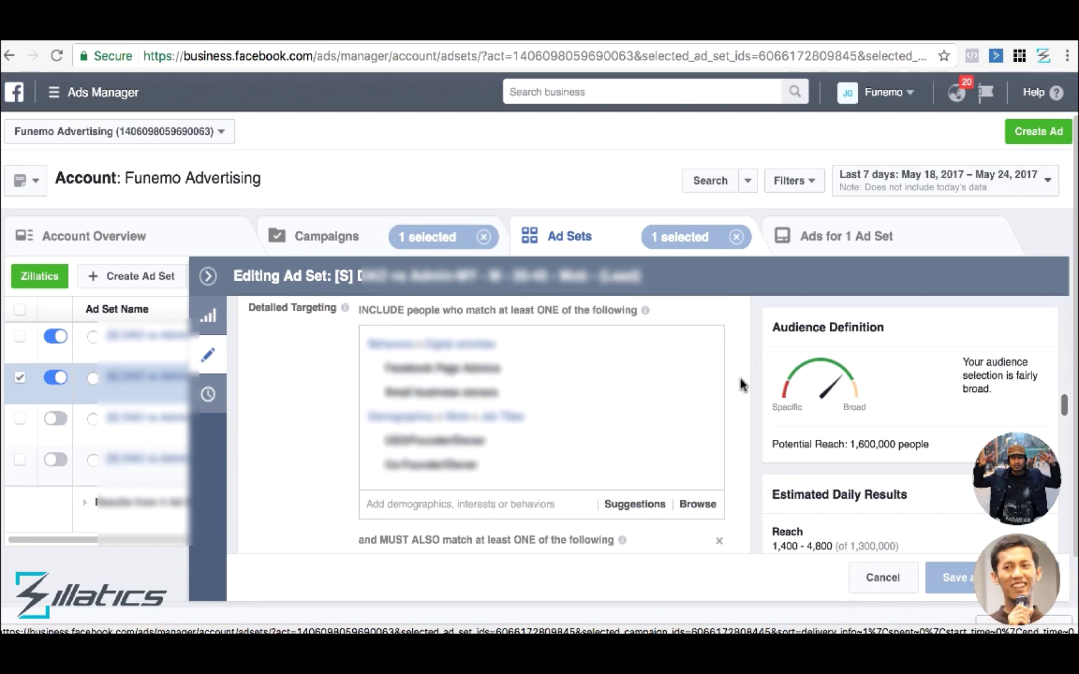
pyautogui.scroll(-4, 741, 384)
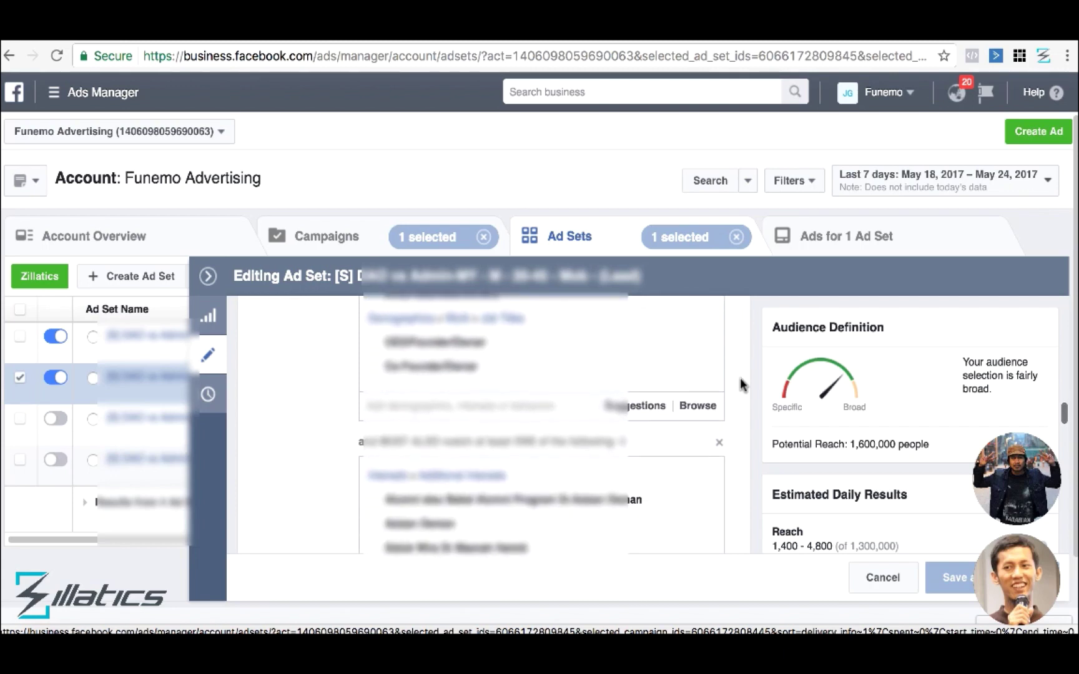
pyautogui.scroll(-4, 742, 384)
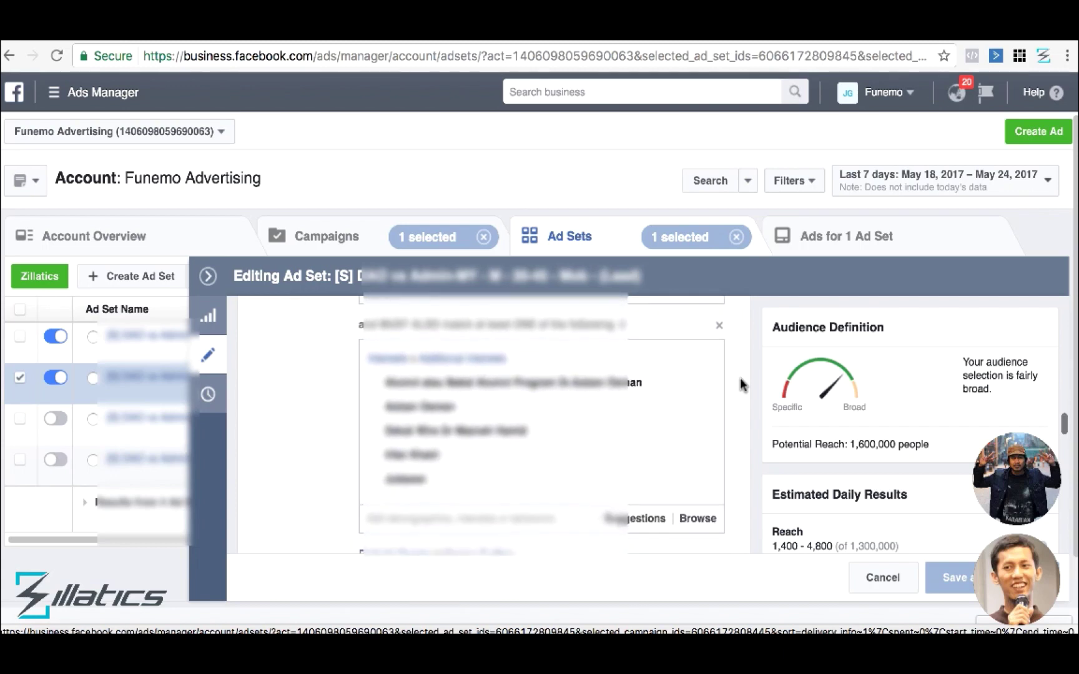
pyautogui.scroll(-4, 742, 384)
pyautogui.scroll(7, 742, 384)
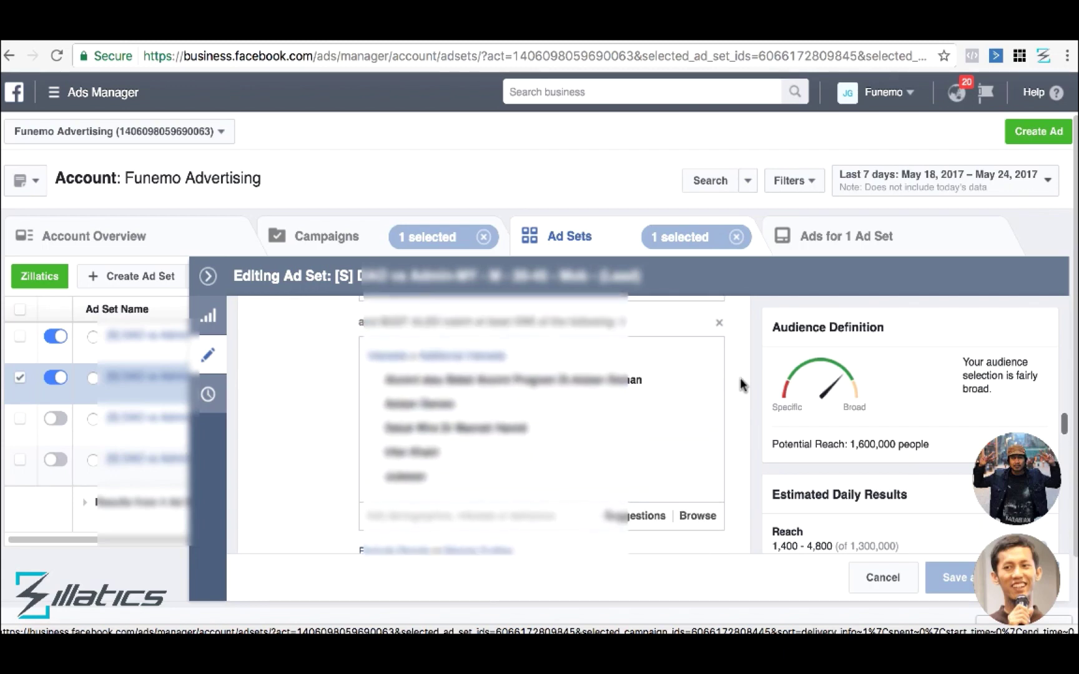
pyautogui.scroll(6, 741, 384)
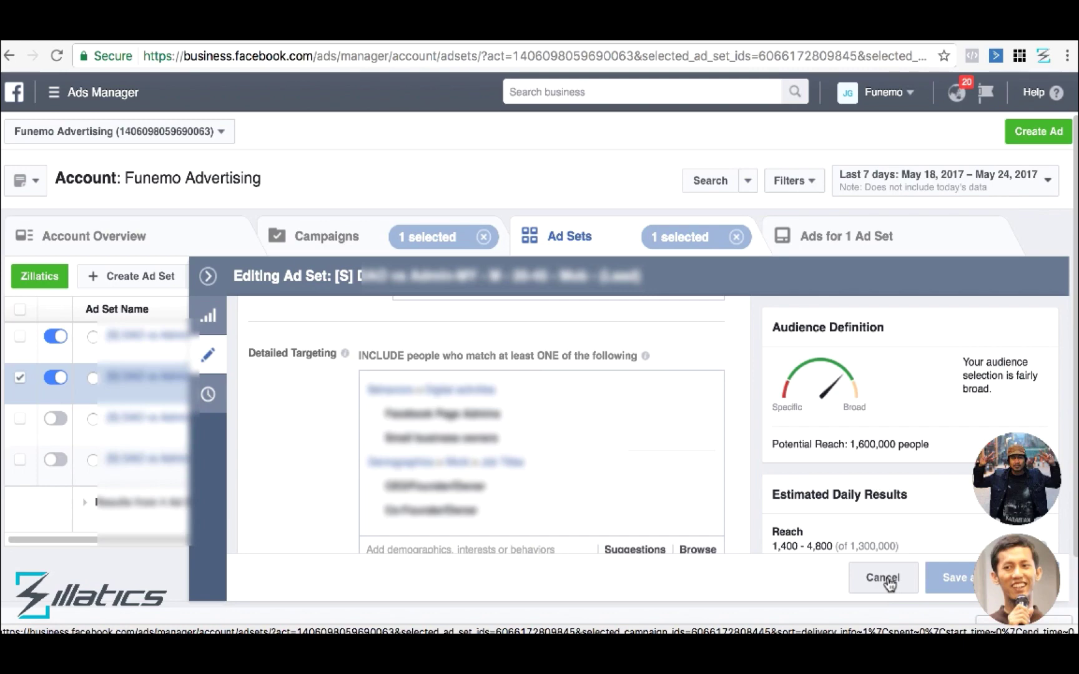
pyautogui.click(889, 583)
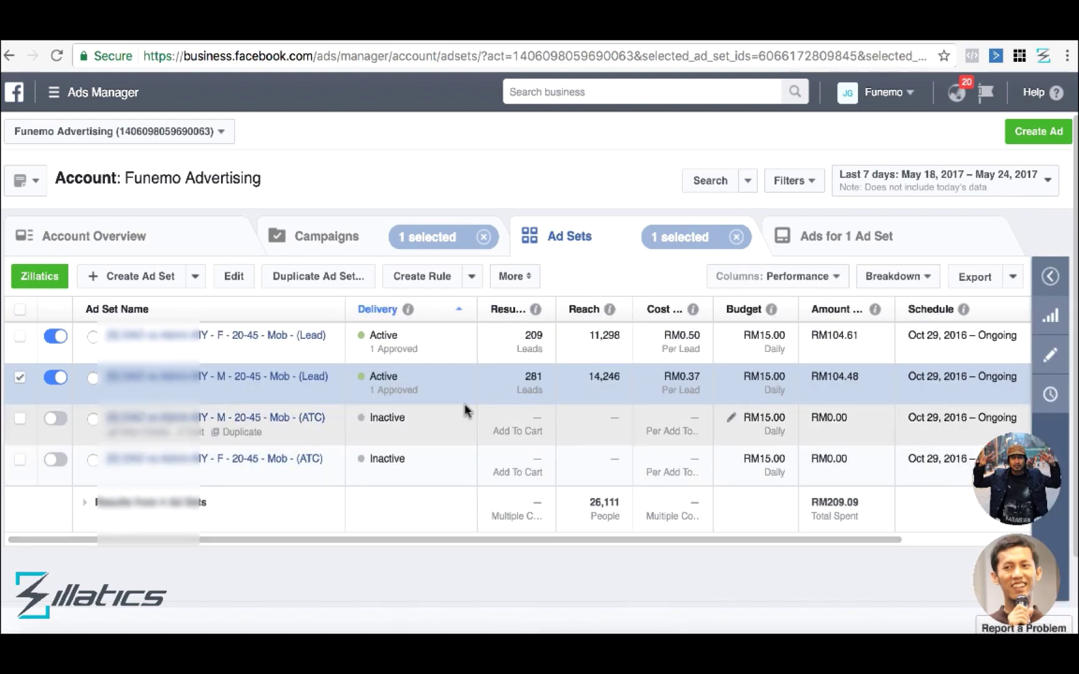
# Check the male lead ad set's conversion breakdown, then reopen its settings to review location, age and detailed targeting, and cancel
pyautogui.moveTo(532, 377)
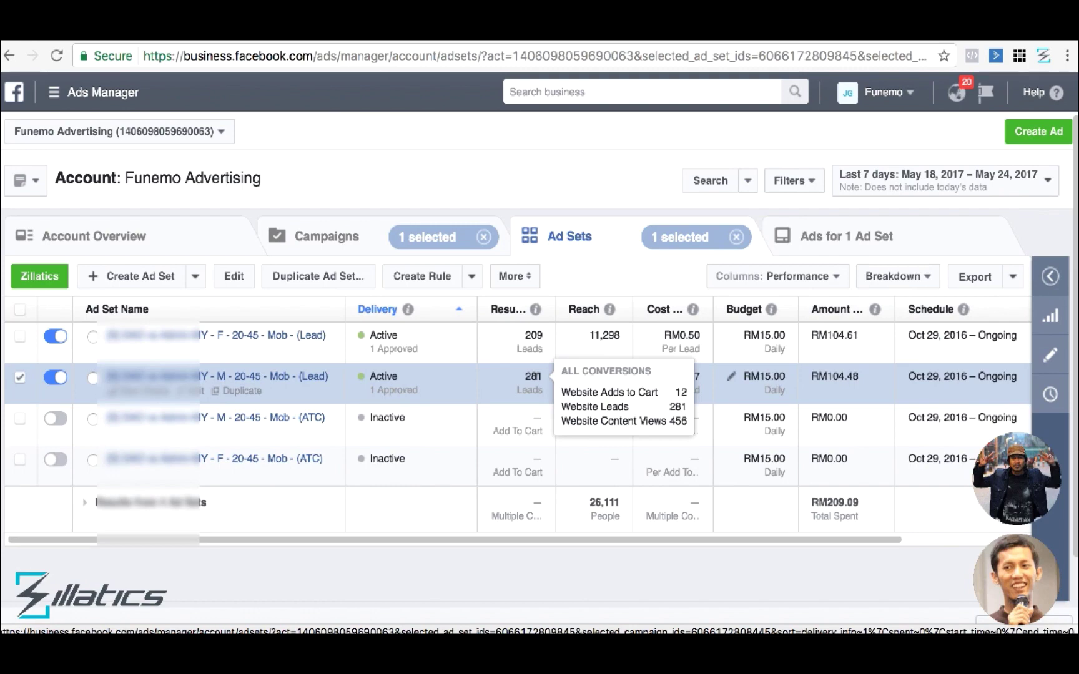
pyautogui.click(1049, 358)
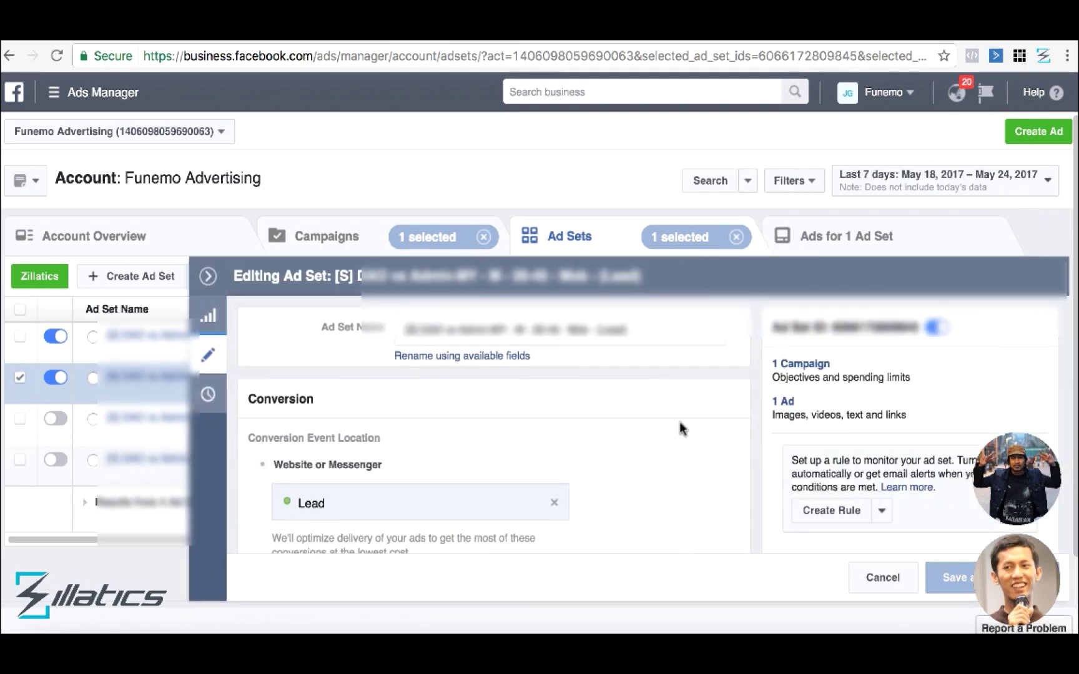
pyautogui.scroll(-10, 681, 423)
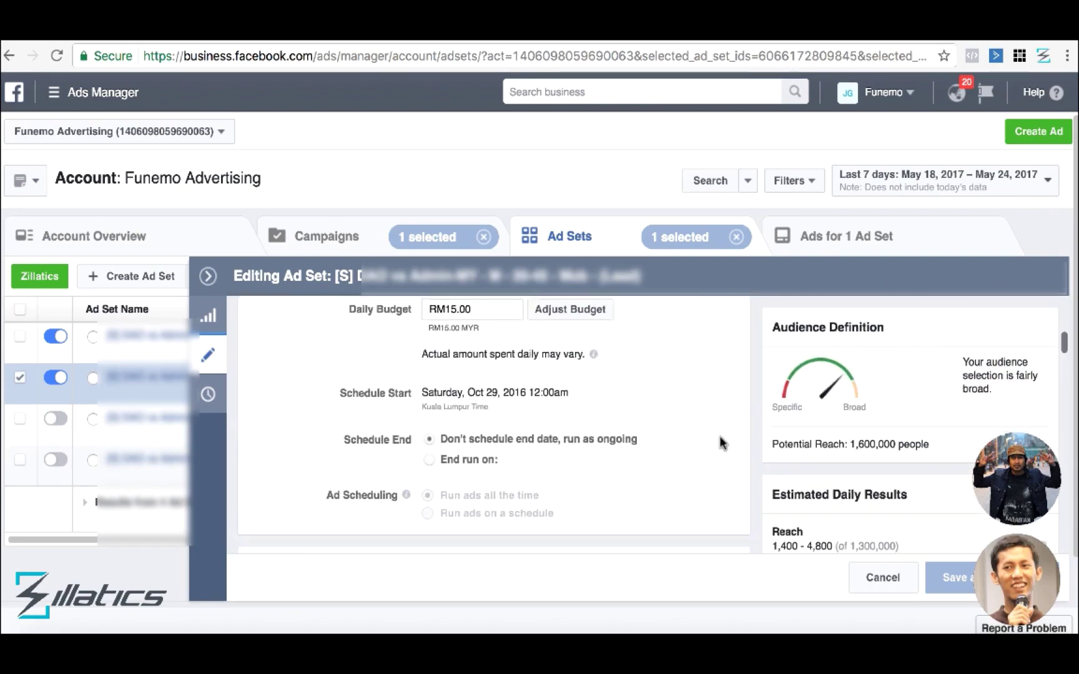
pyautogui.scroll(-6, 731, 435)
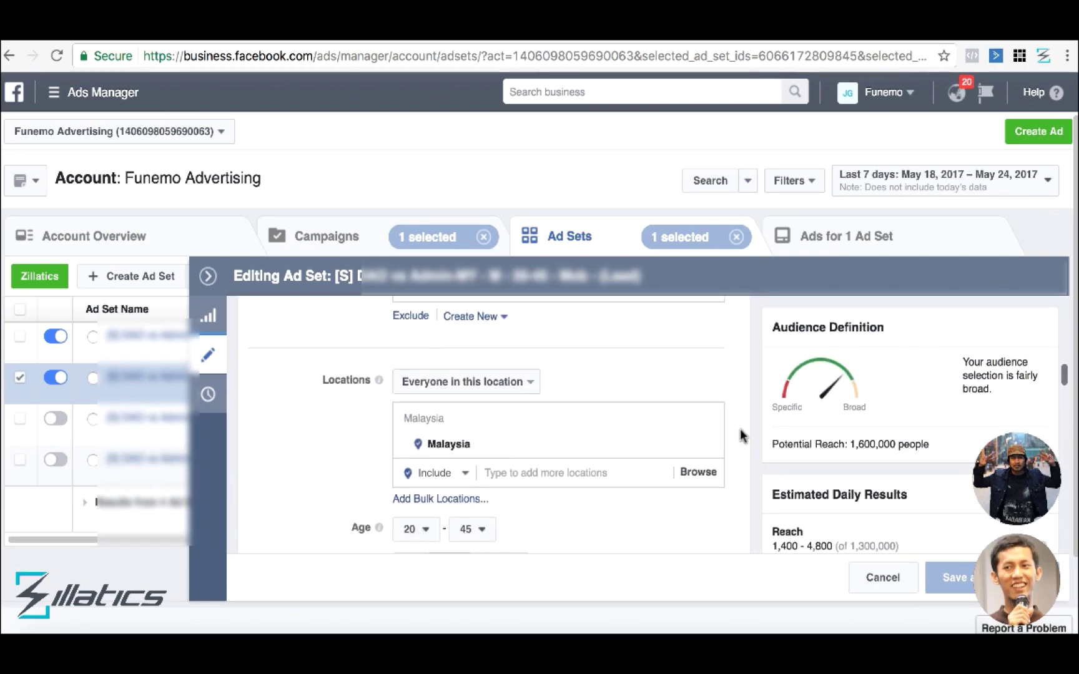
pyautogui.scroll(-5, 741, 435)
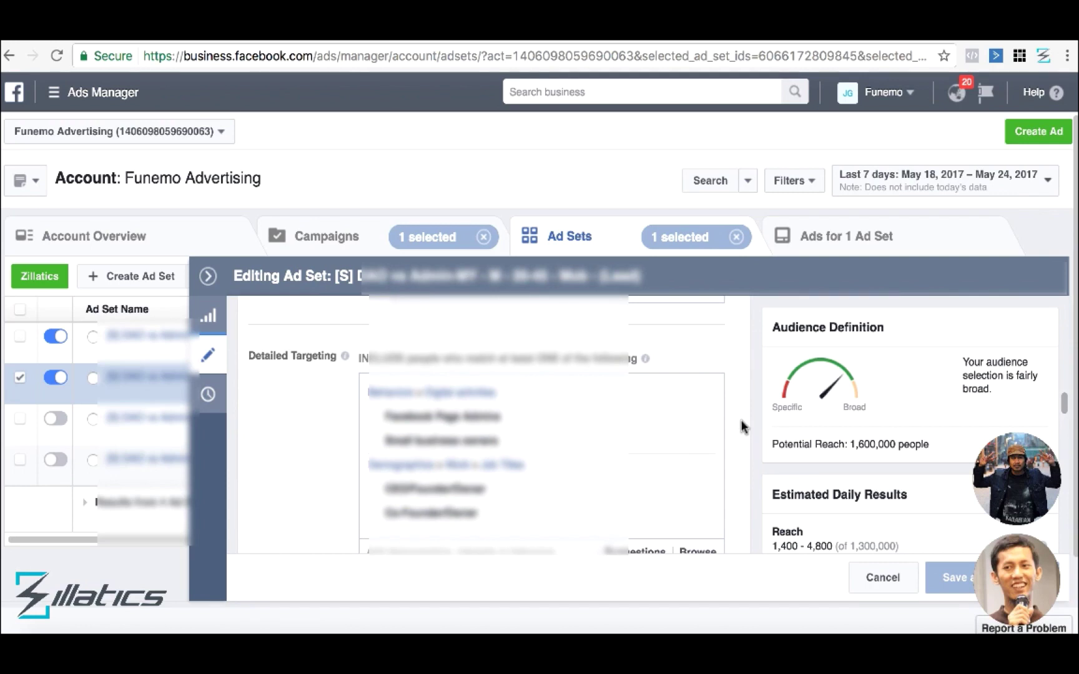
pyautogui.scroll(-3, 741, 450)
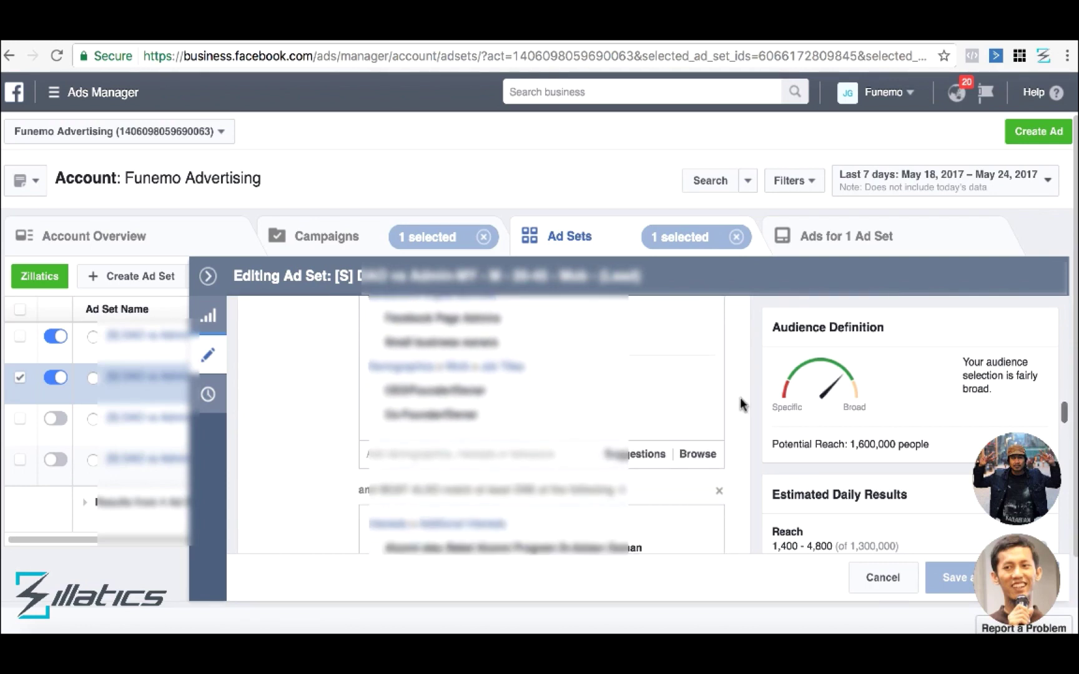
pyautogui.scroll(-3, 748, 431)
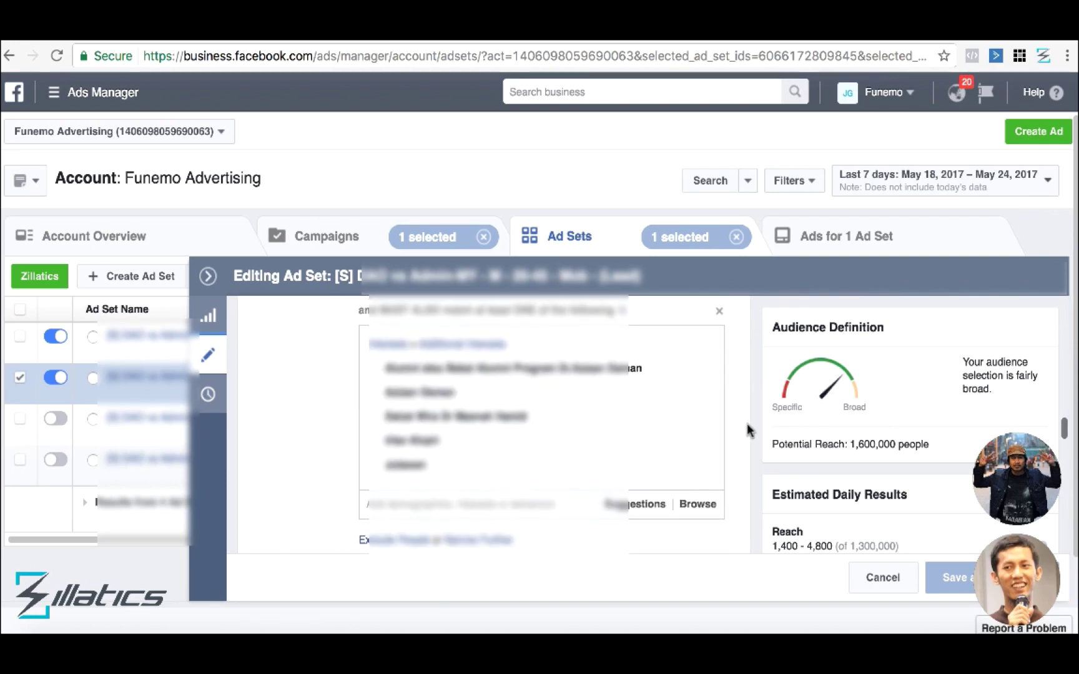
pyautogui.click(868, 586)
# Choose the "M - 20-45 - Mob - (Lead)" ad set for Zillatics analysis and apply the Last 7 days date range
pyautogui.moveTo(537, 375)
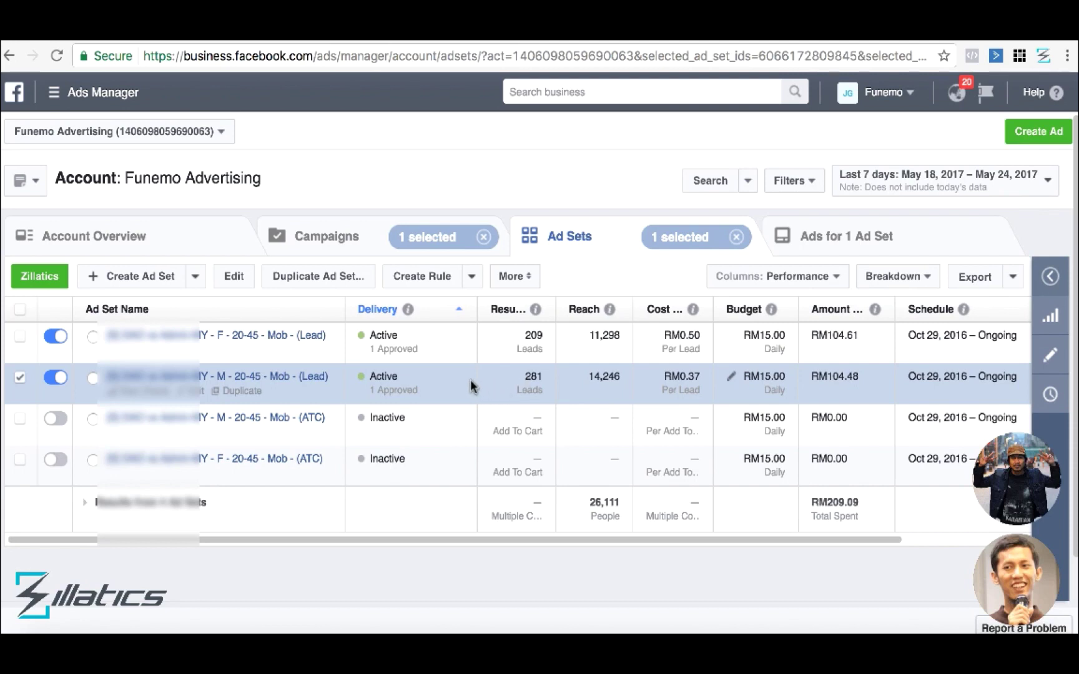
pyautogui.click(21, 380)
pyautogui.click(93, 378)
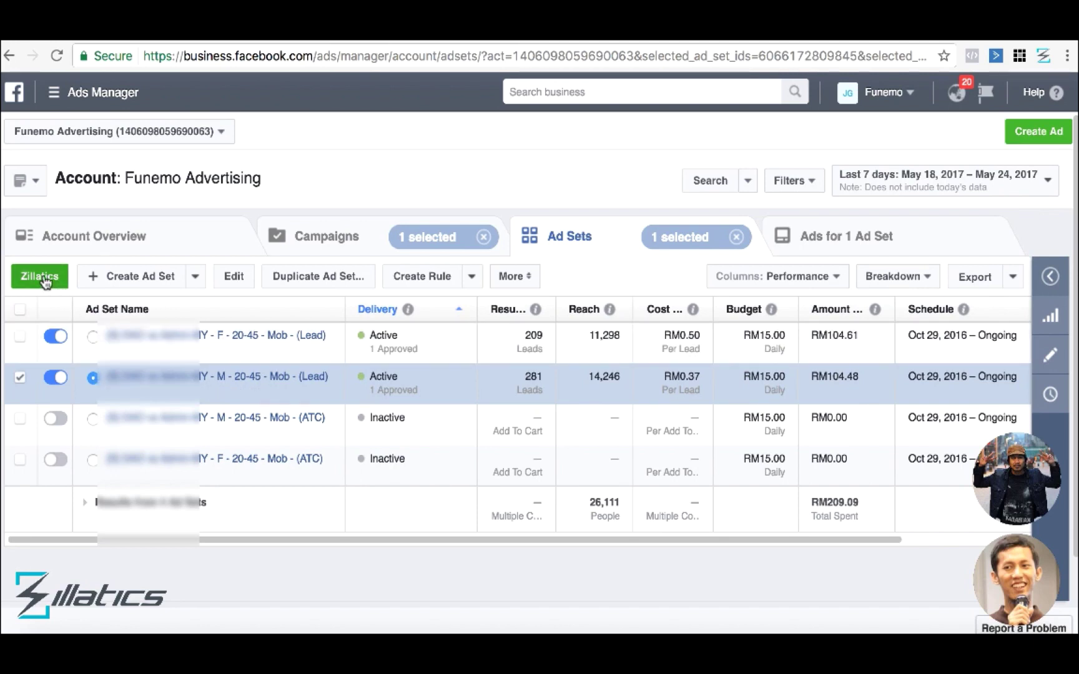
pyautogui.click(957, 185)
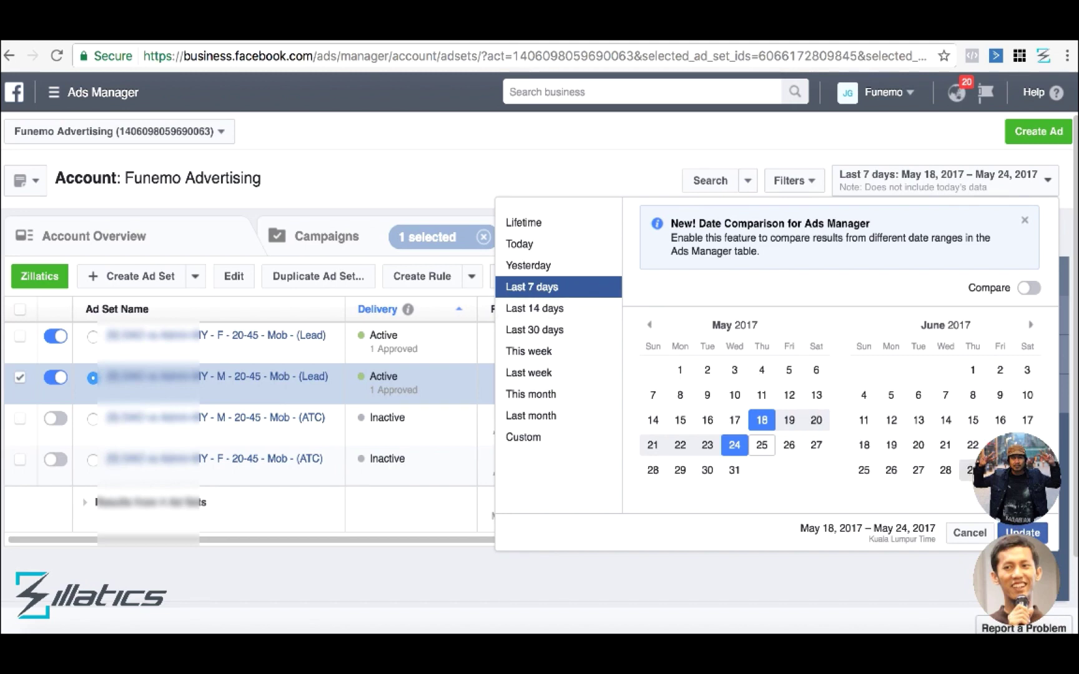
pyautogui.click(1018, 533)
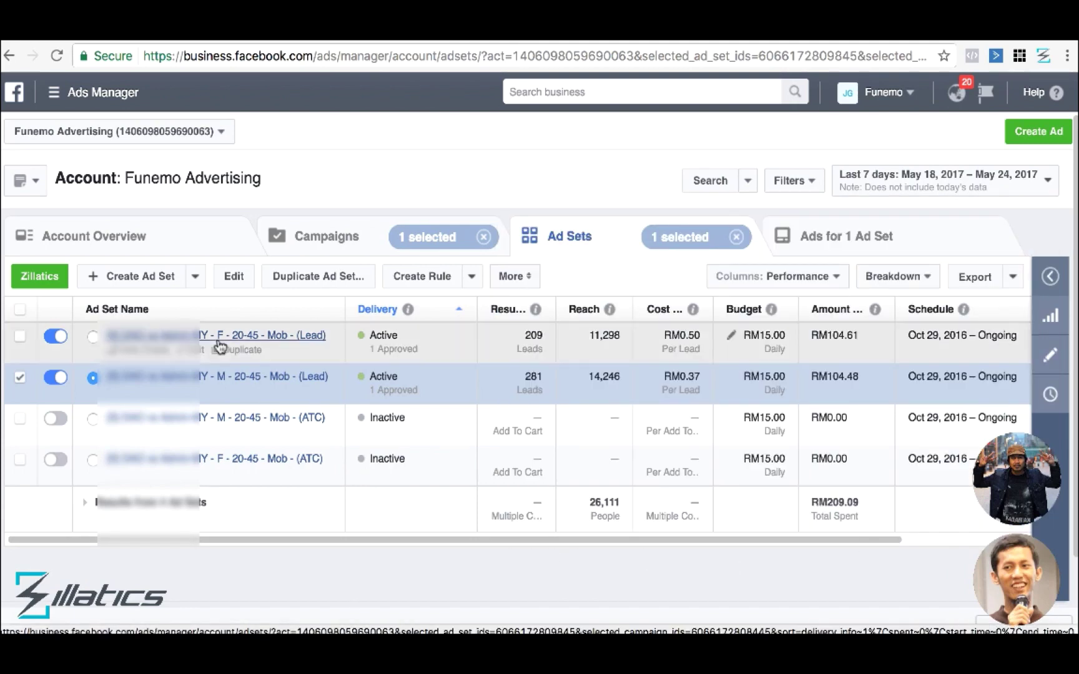
# Run the Zillatics analysis on the "M - 20-45 - Mob - (Lead)" ad set and review each interest's reach, spend and CPC (All)
pyautogui.click(93, 378)
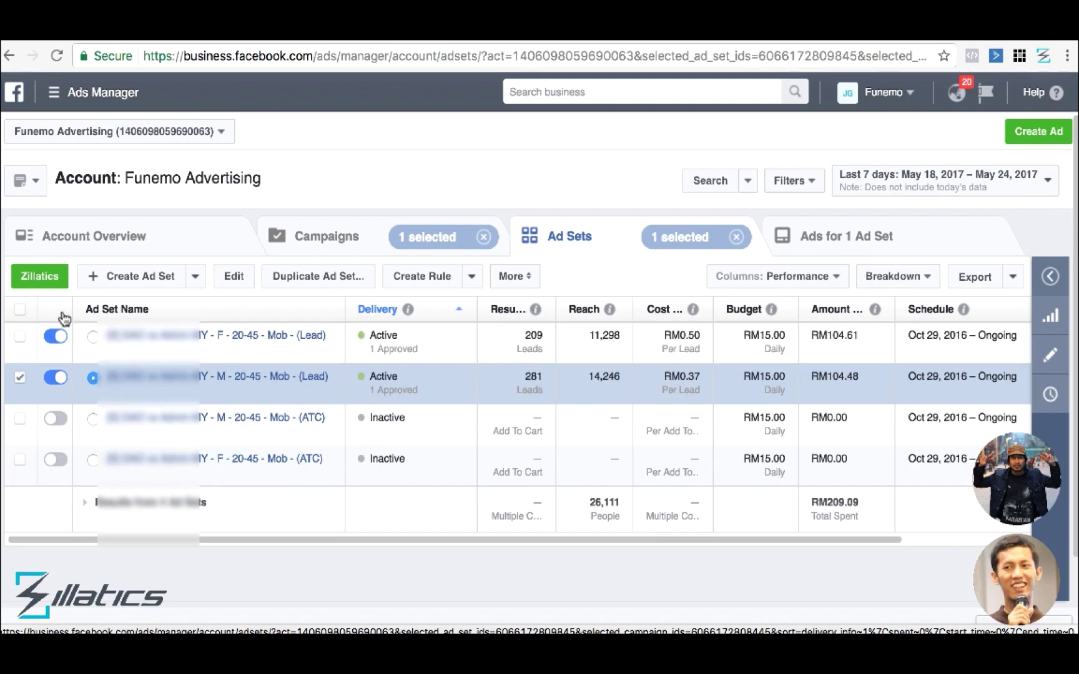
pyautogui.click(41, 277)
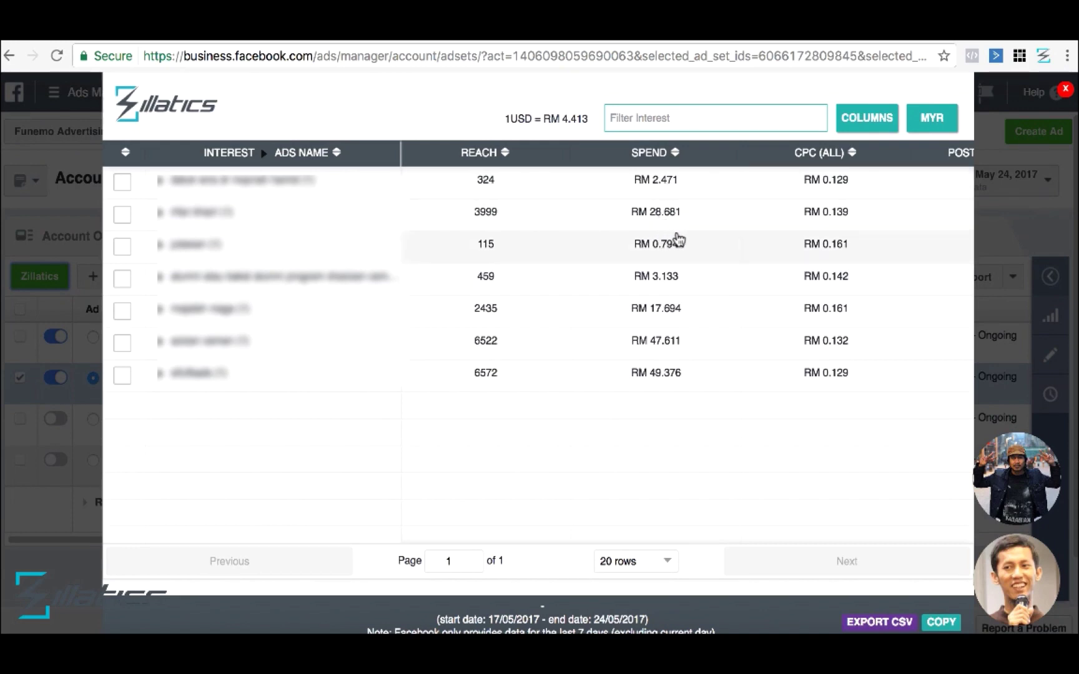
pyautogui.hscroll(4, 683, 241)
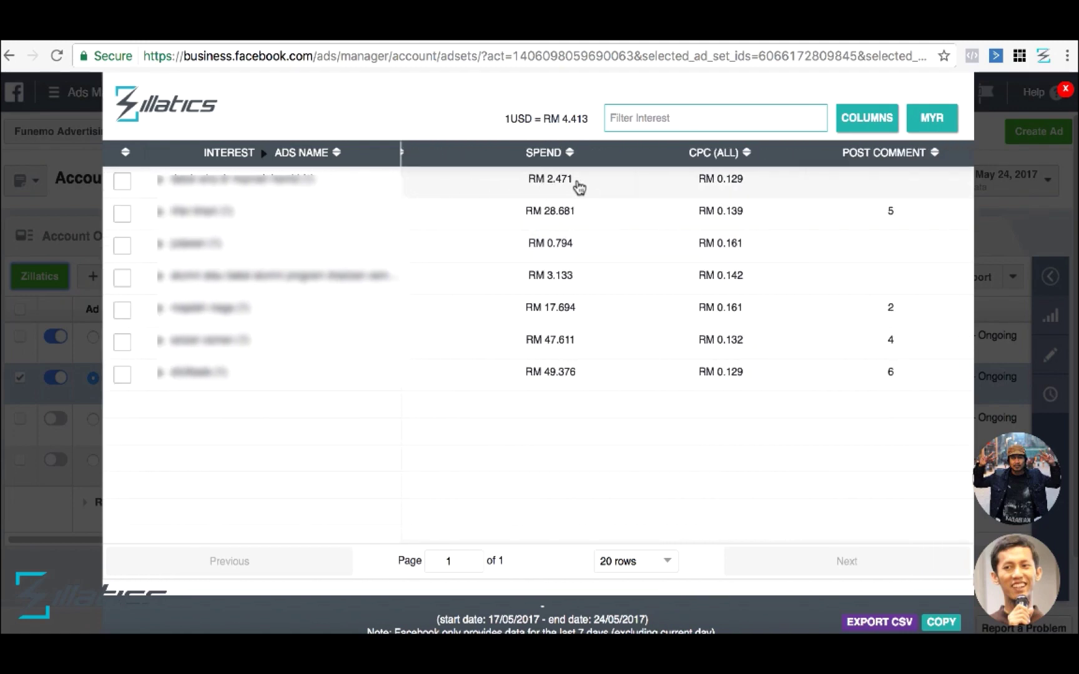
pyautogui.hscroll(5, 637, 196)
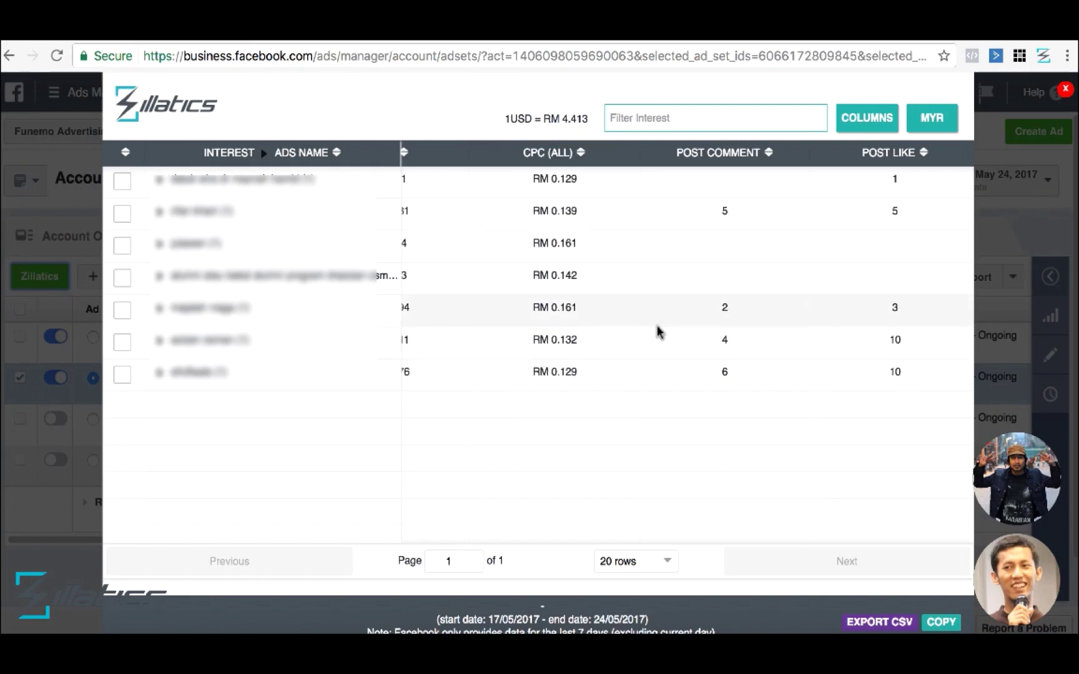
pyautogui.hscroll(-3, 660, 331)
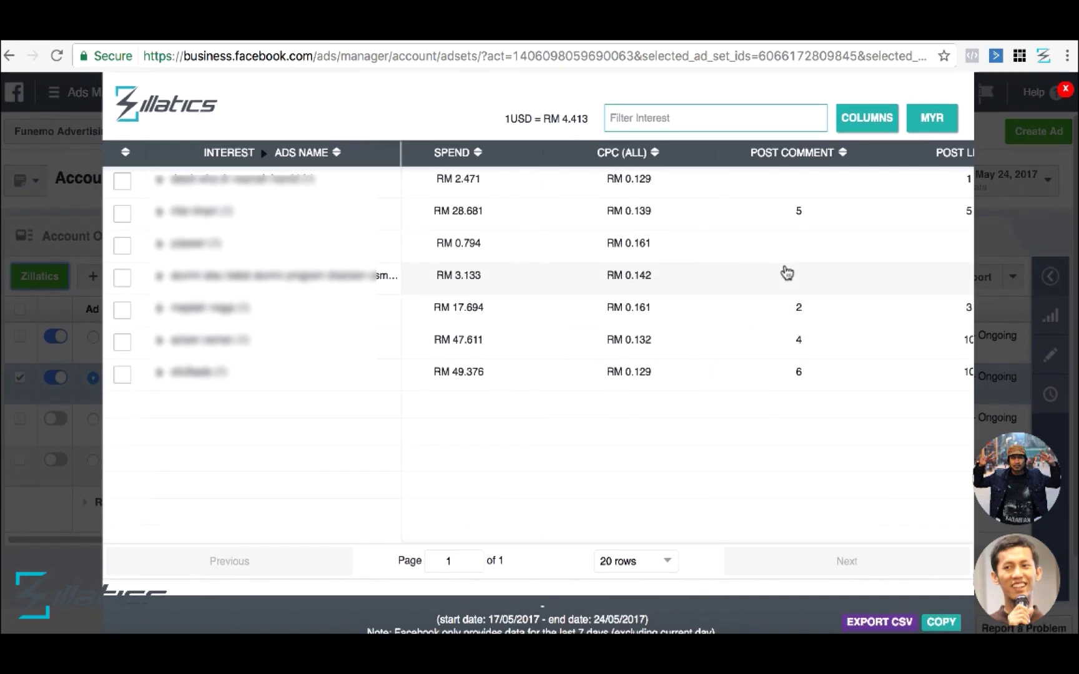
pyautogui.hscroll(1, 786, 273)
pyautogui.hscroll(1, 785, 273)
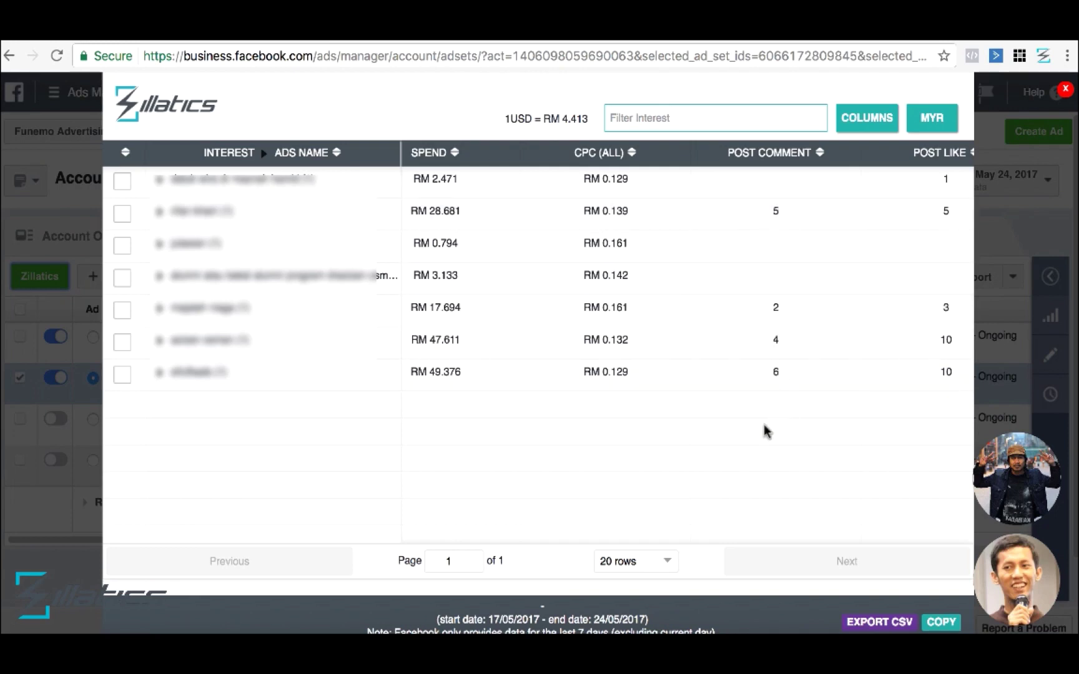
# Compare the interests' post comments, likes, shares and photo views against their reach, spend and CPC (All) in the results table
pyautogui.hscroll(5, 764, 425)
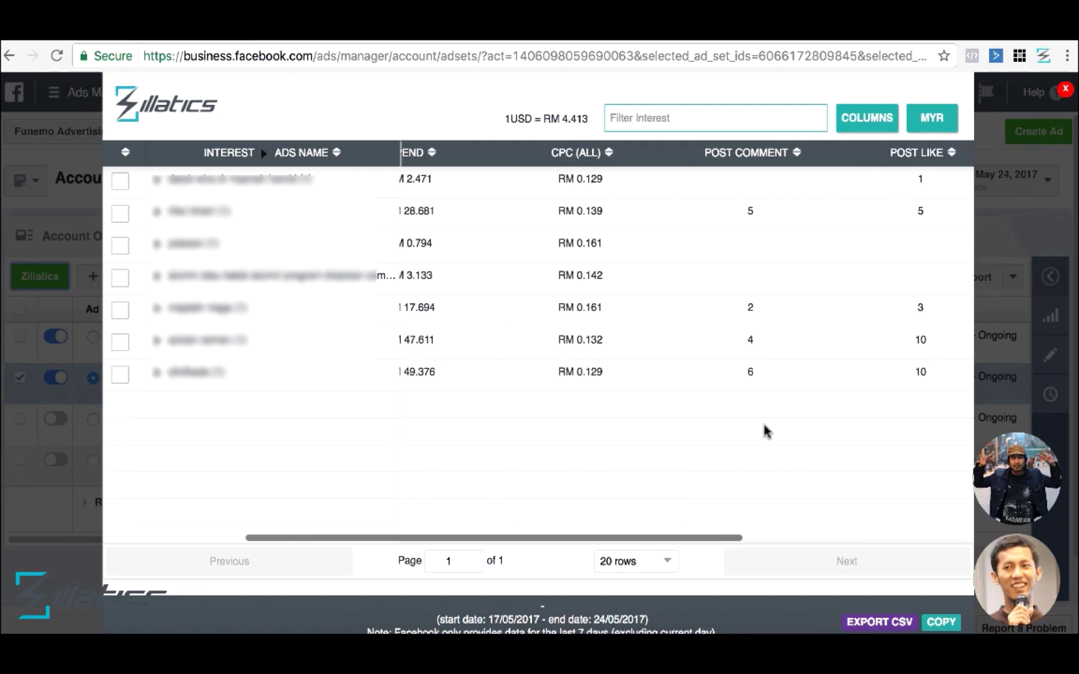
pyautogui.hscroll(1, 763, 424)
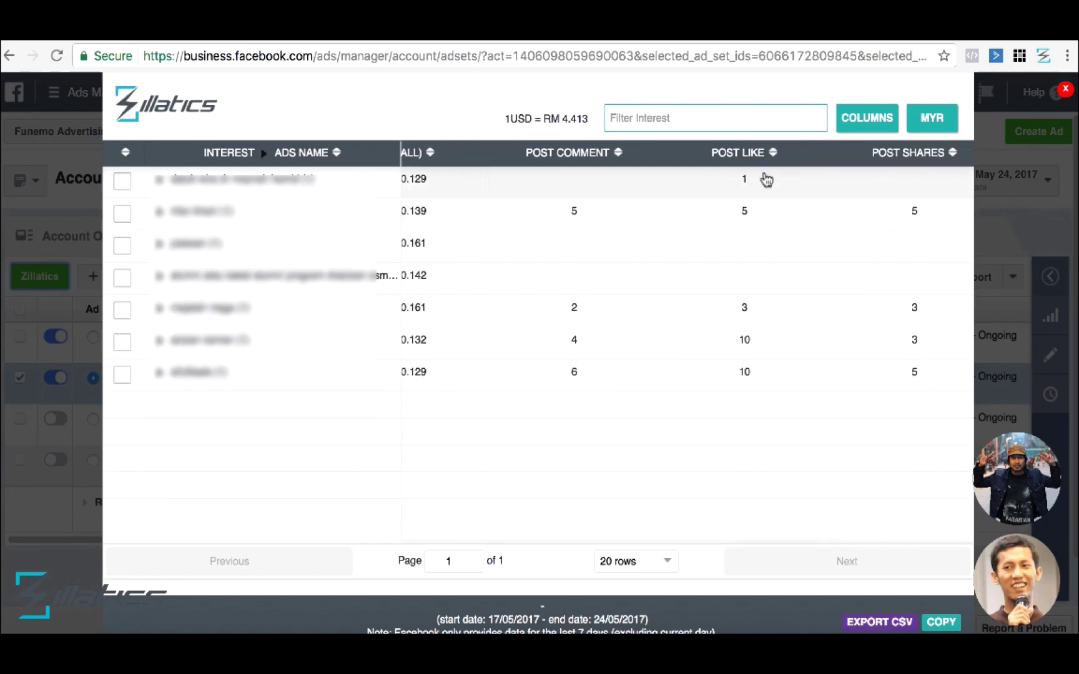
pyautogui.hscroll(1, 823, 411)
pyautogui.hscroll(3, 823, 411)
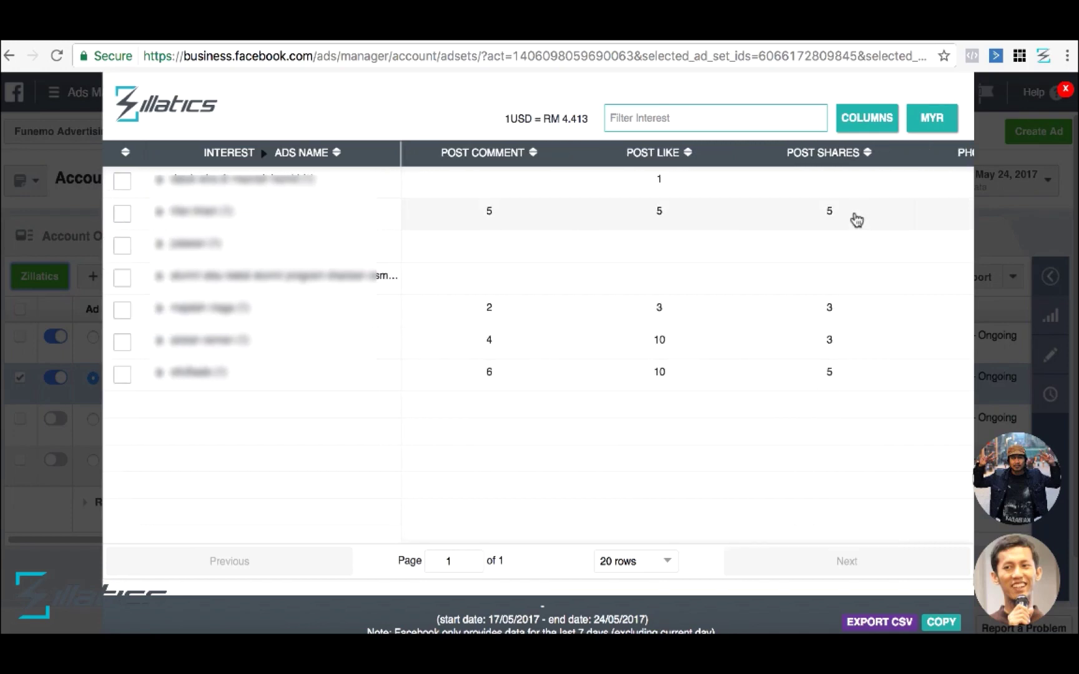
pyautogui.hscroll(3, 852, 357)
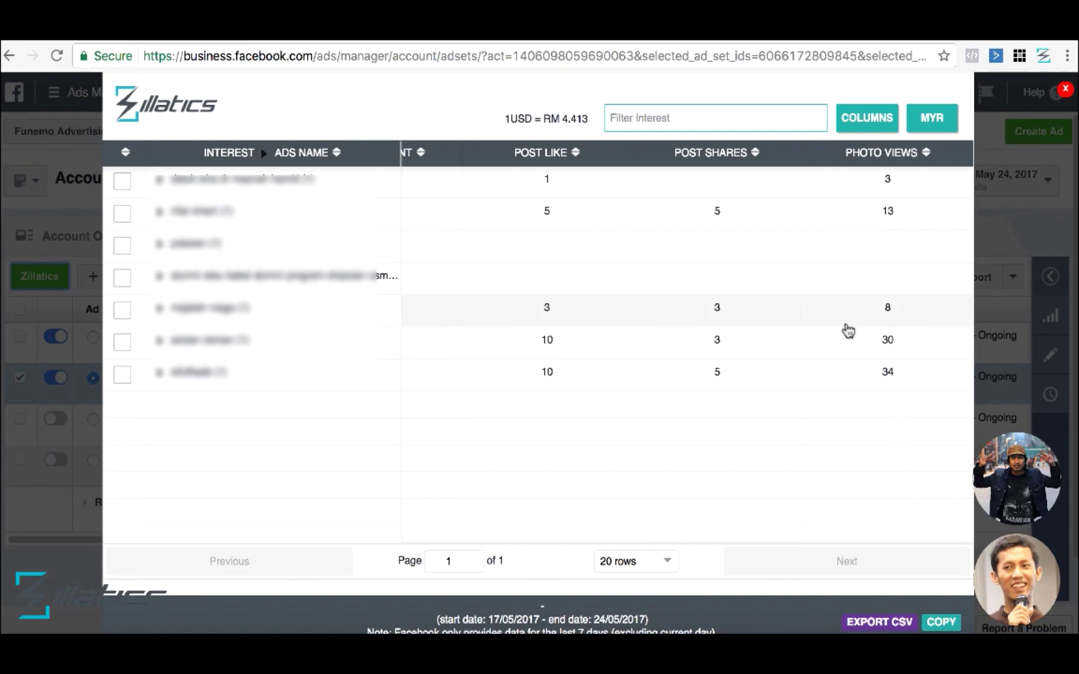
pyautogui.hscroll(-10, 730, 396)
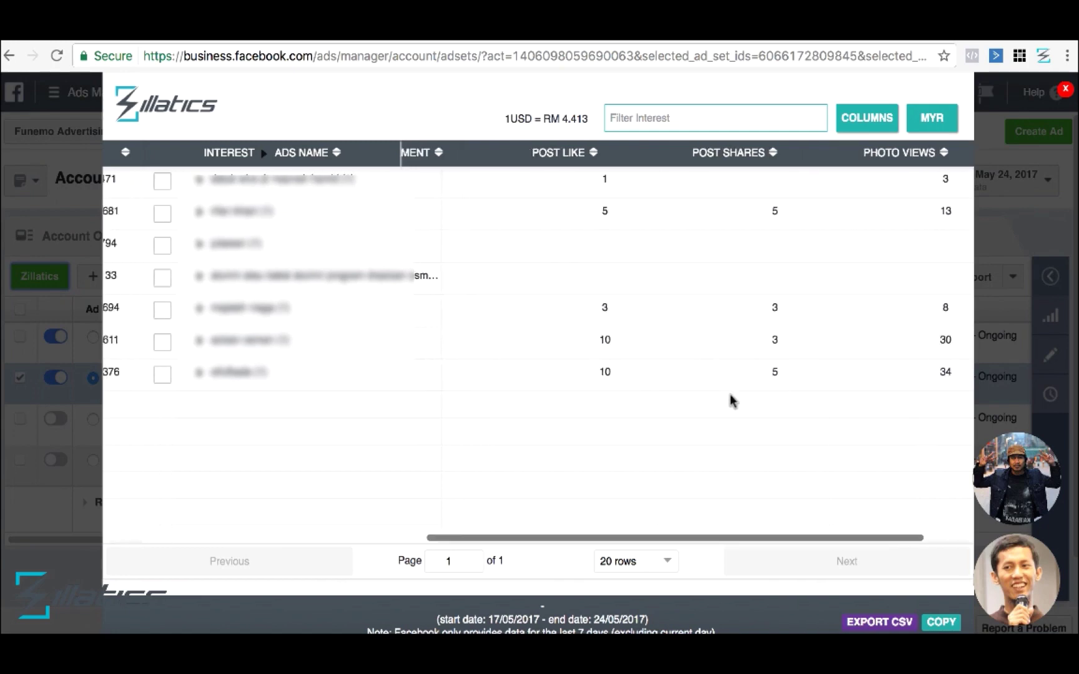
pyautogui.hscroll(-5, 730, 395)
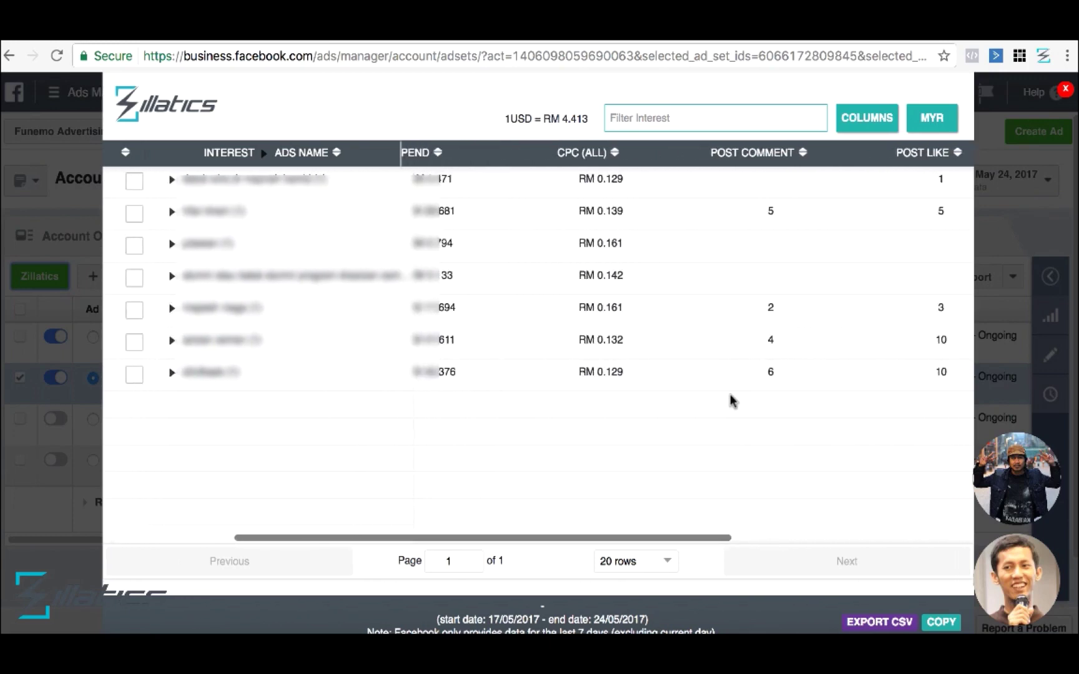
pyautogui.hscroll(-5, 730, 395)
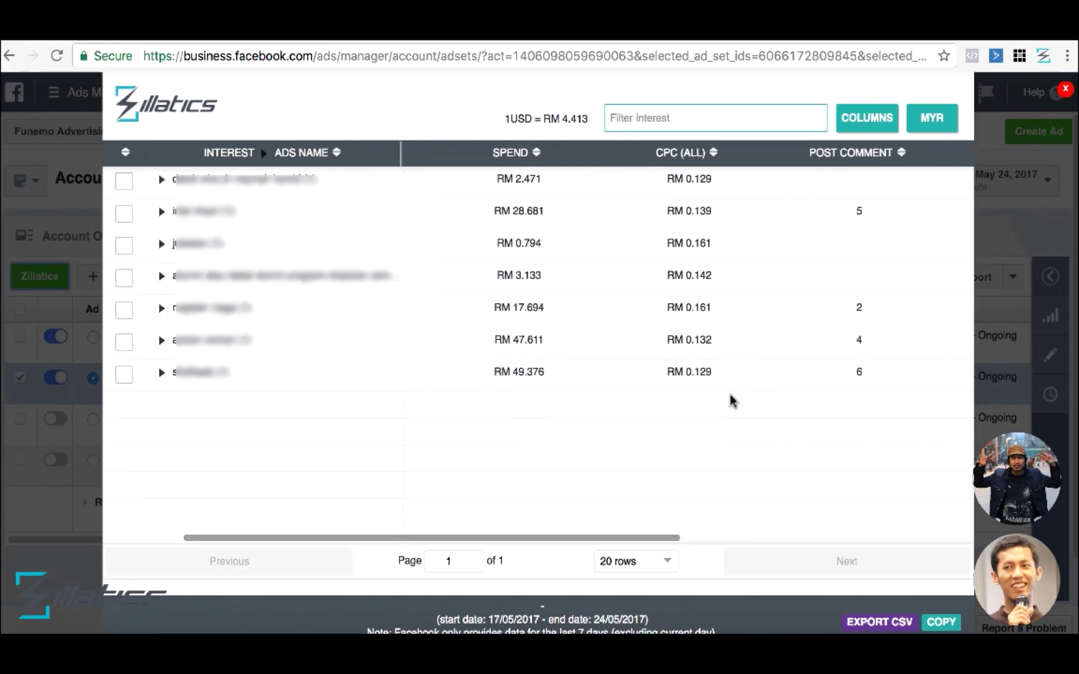
pyautogui.hscroll(-4, 730, 395)
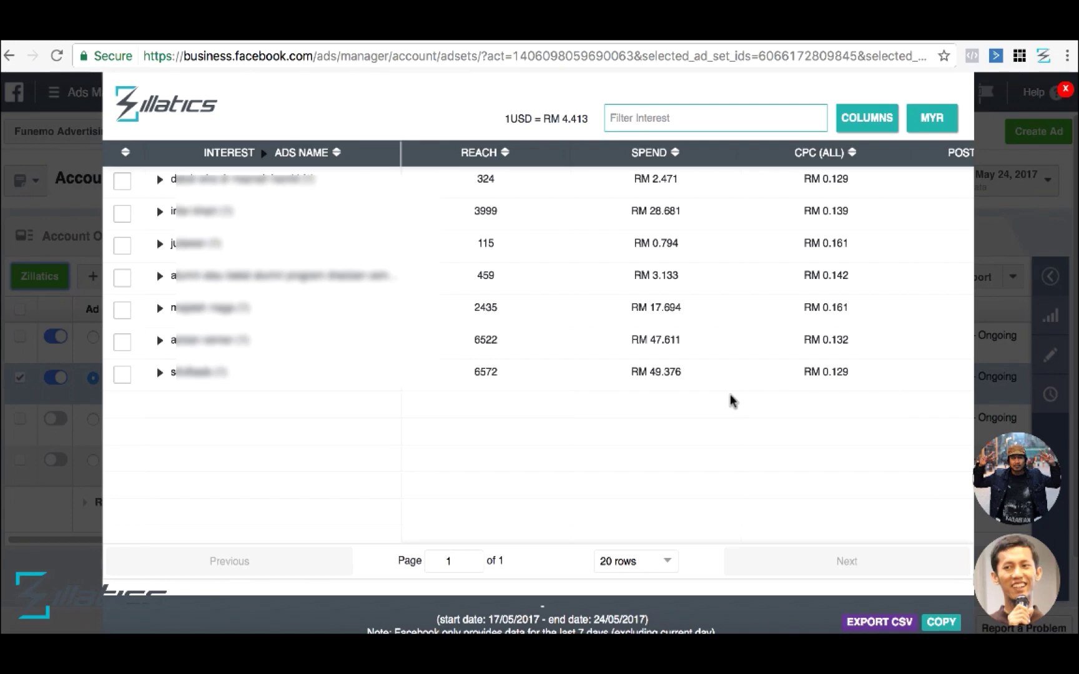
pyautogui.hscroll(1, 730, 399)
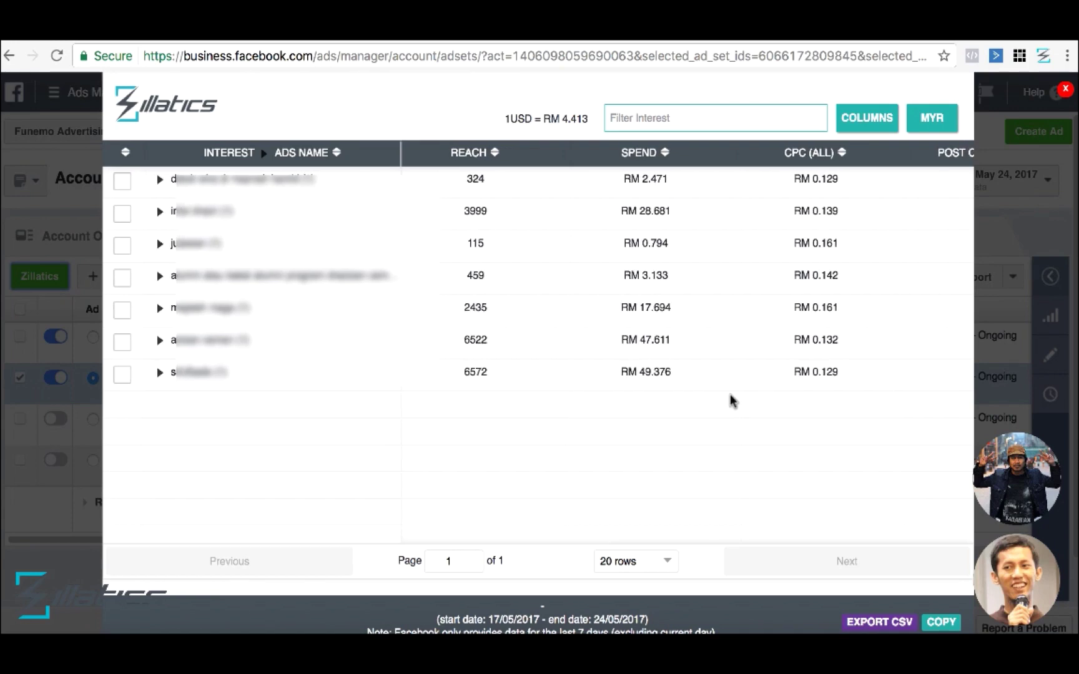
pyautogui.hscroll(5, 730, 396)
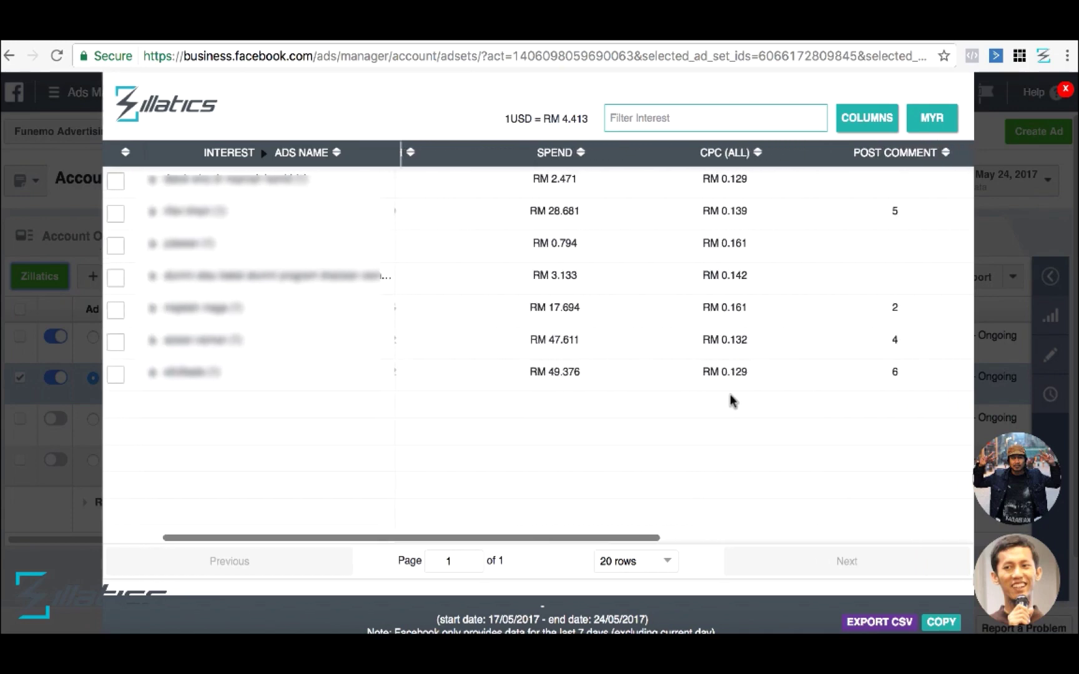
pyautogui.hscroll(6, 732, 400)
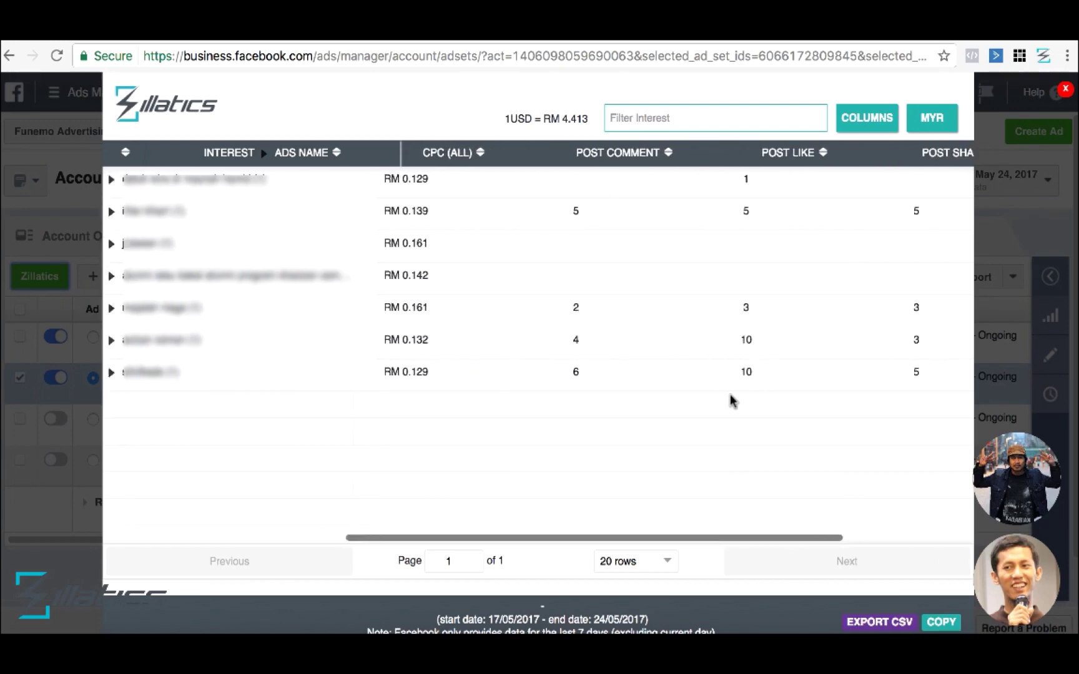
pyautogui.hscroll(-6, 731, 398)
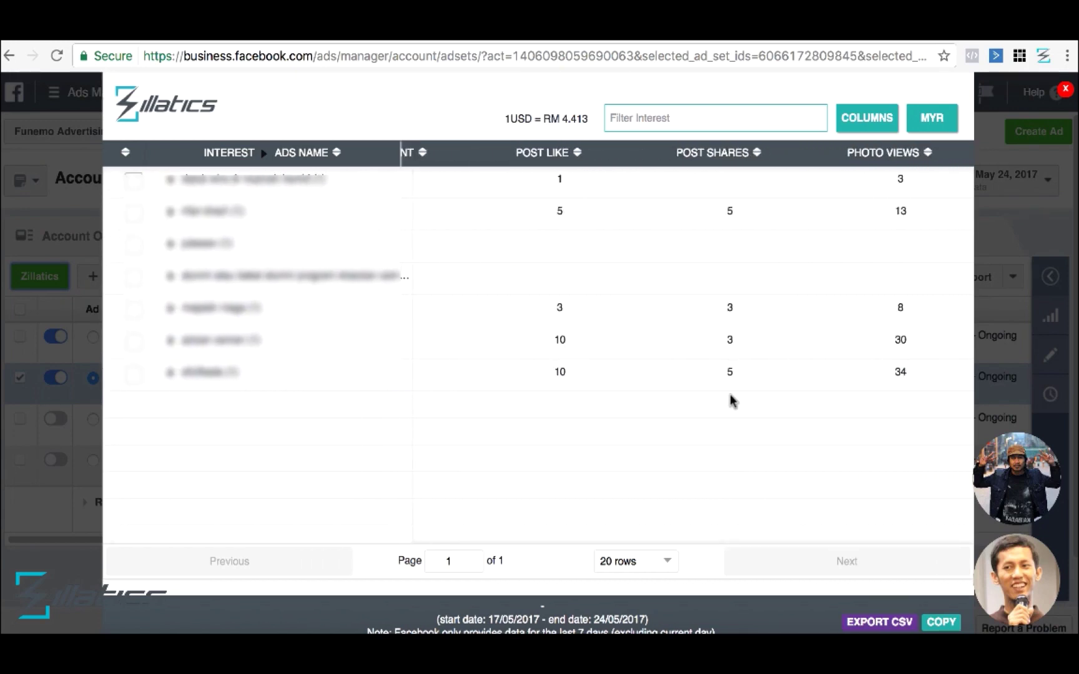
pyautogui.hscroll(-5, 732, 400)
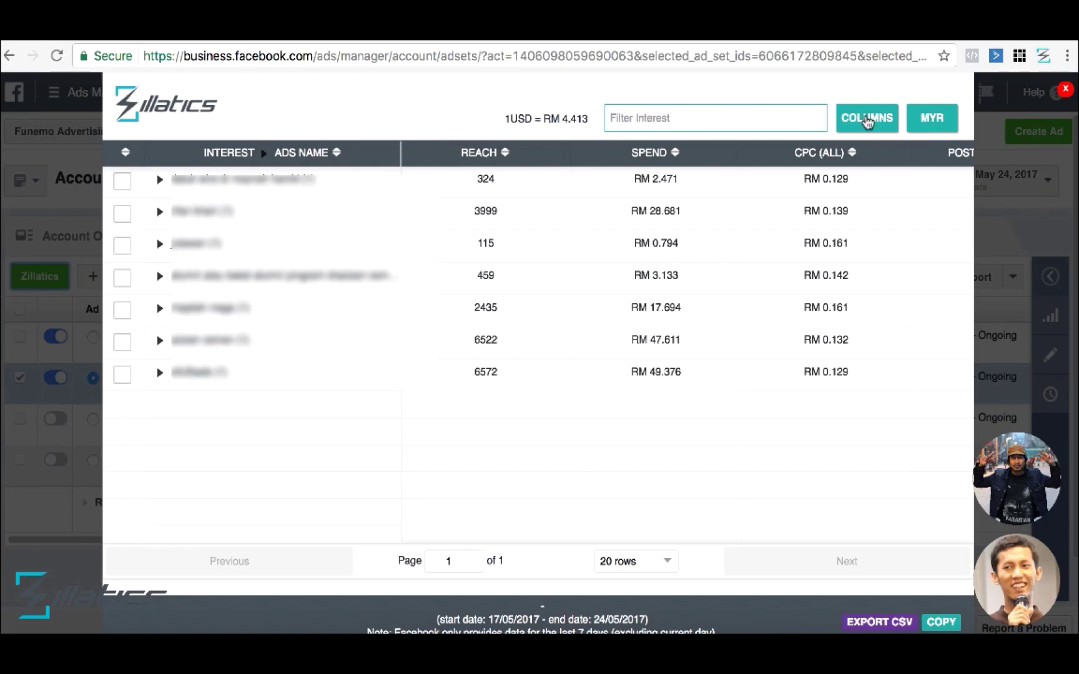
# Open the column settings of the Zillatics report and examine the full list of available metrics
pyautogui.click(870, 122)
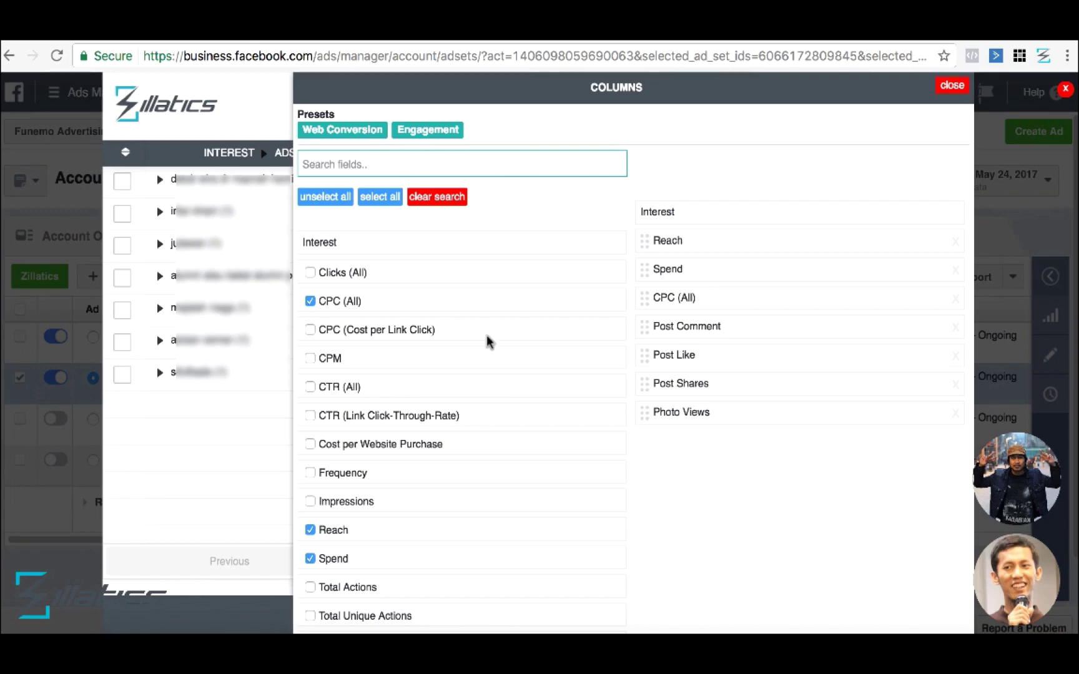
pyautogui.scroll(-3, 571, 382)
pyautogui.scroll(3, 571, 384)
pyautogui.scroll(-3, 523, 340)
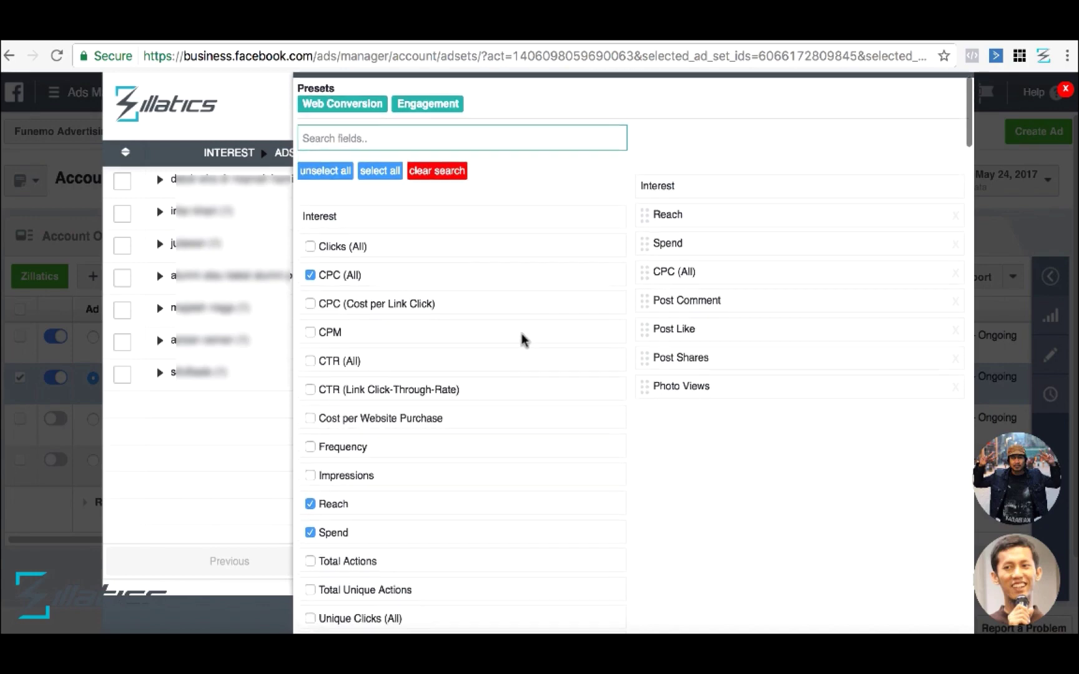
pyautogui.scroll(-5, 523, 340)
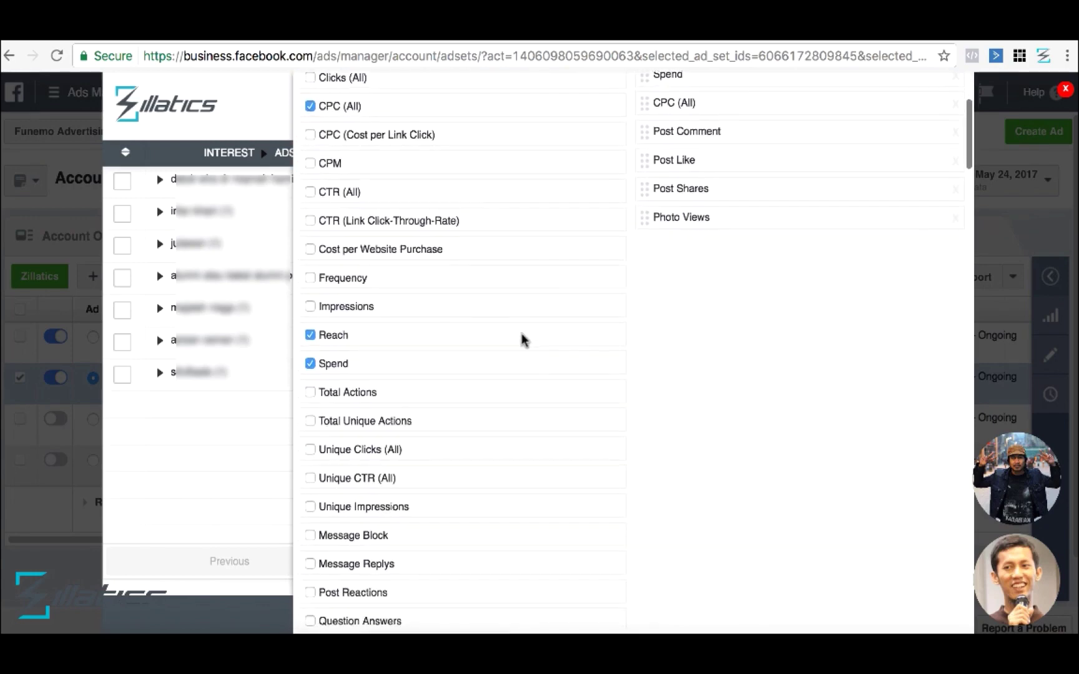
pyautogui.scroll(-4, 522, 339)
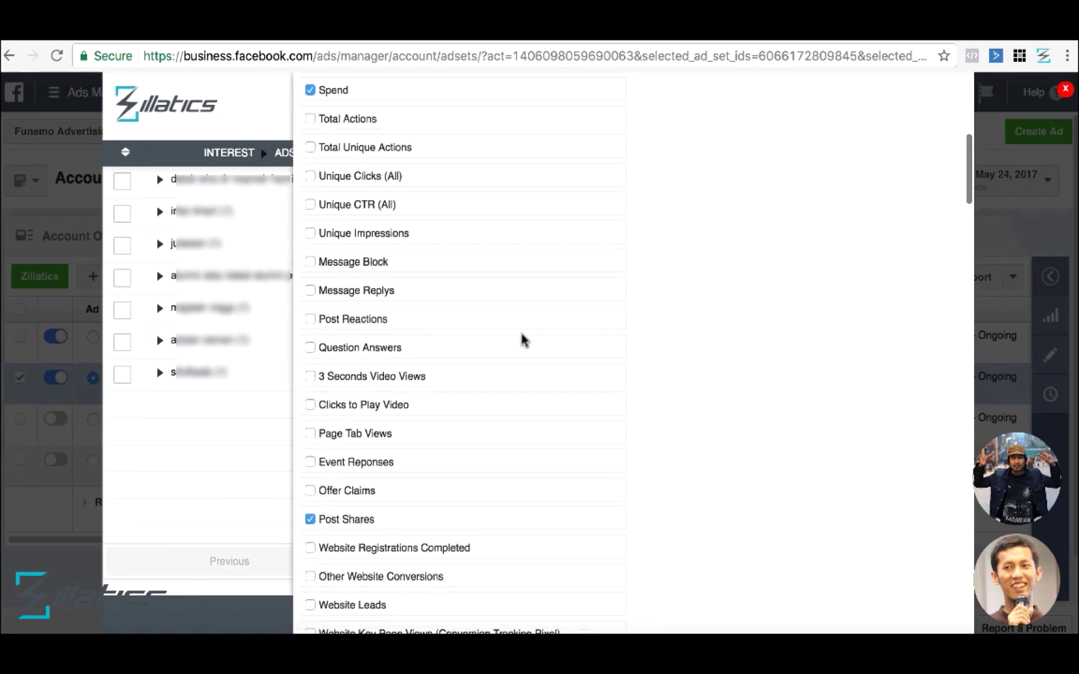
pyautogui.scroll(-9, 523, 340)
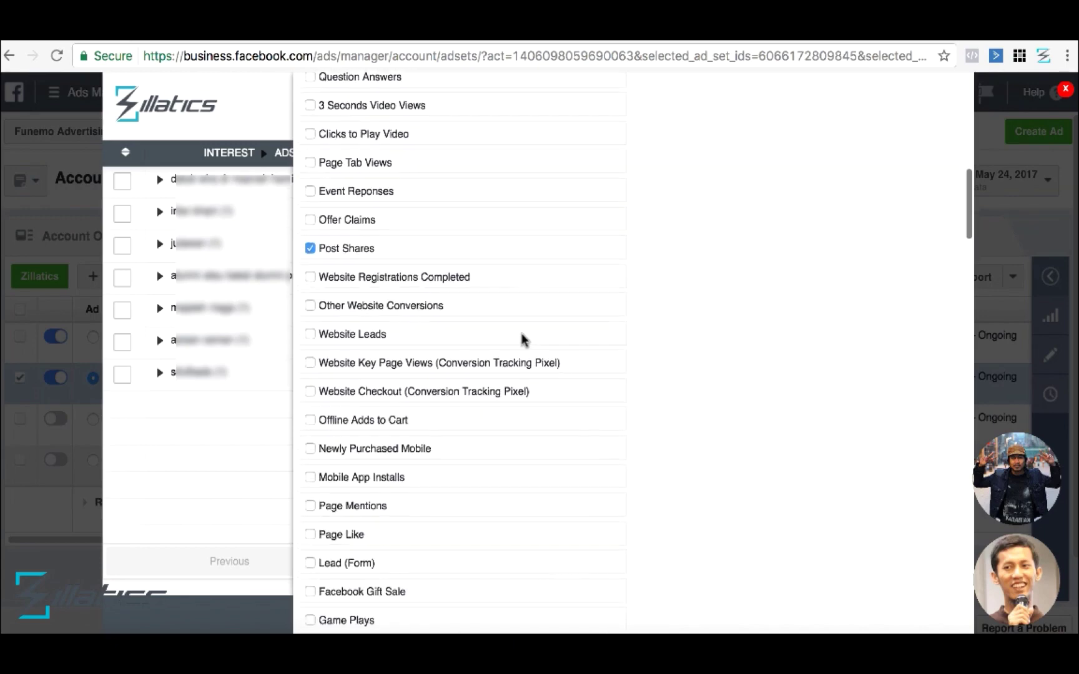
pyautogui.scroll(-17, 523, 340)
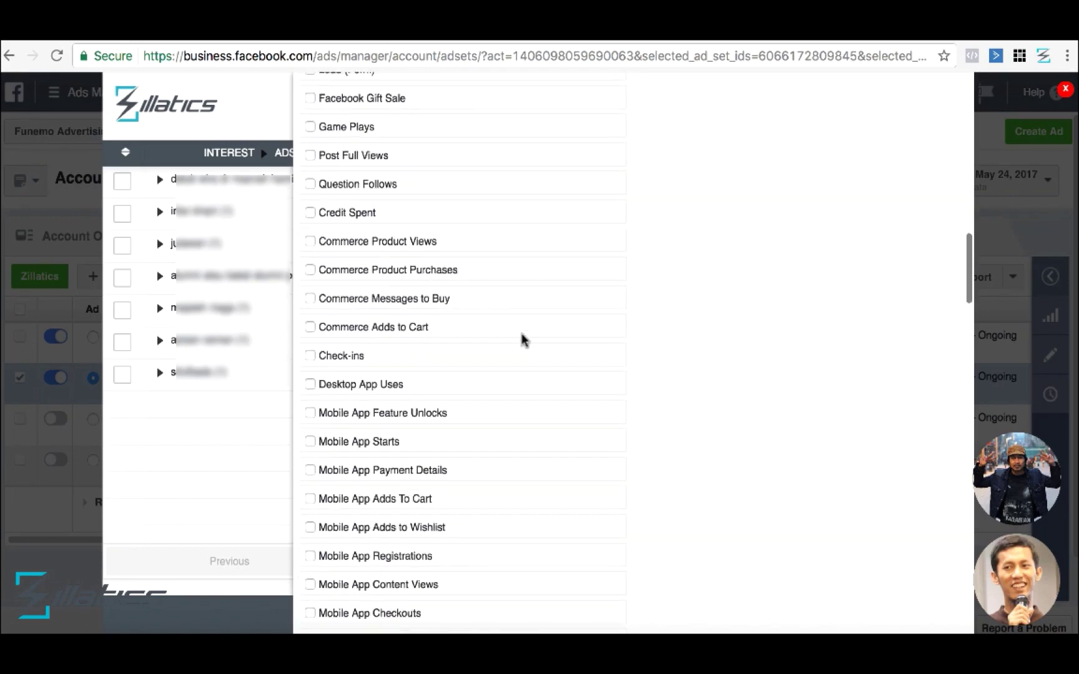
pyautogui.scroll(-17, 523, 340)
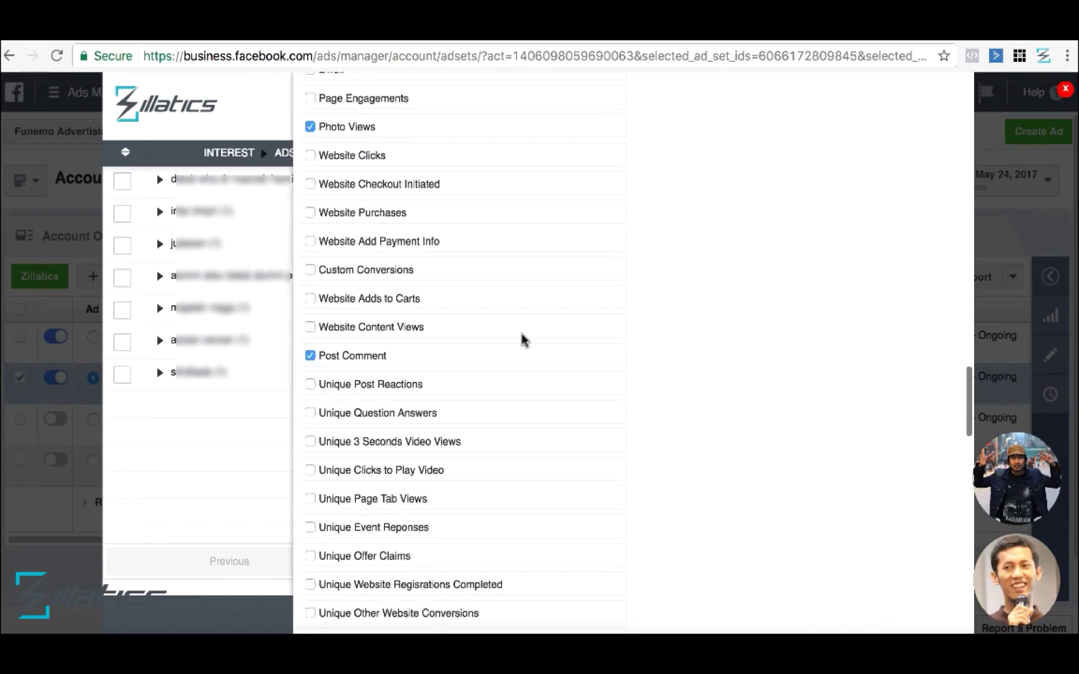
pyautogui.scroll(-14, 523, 339)
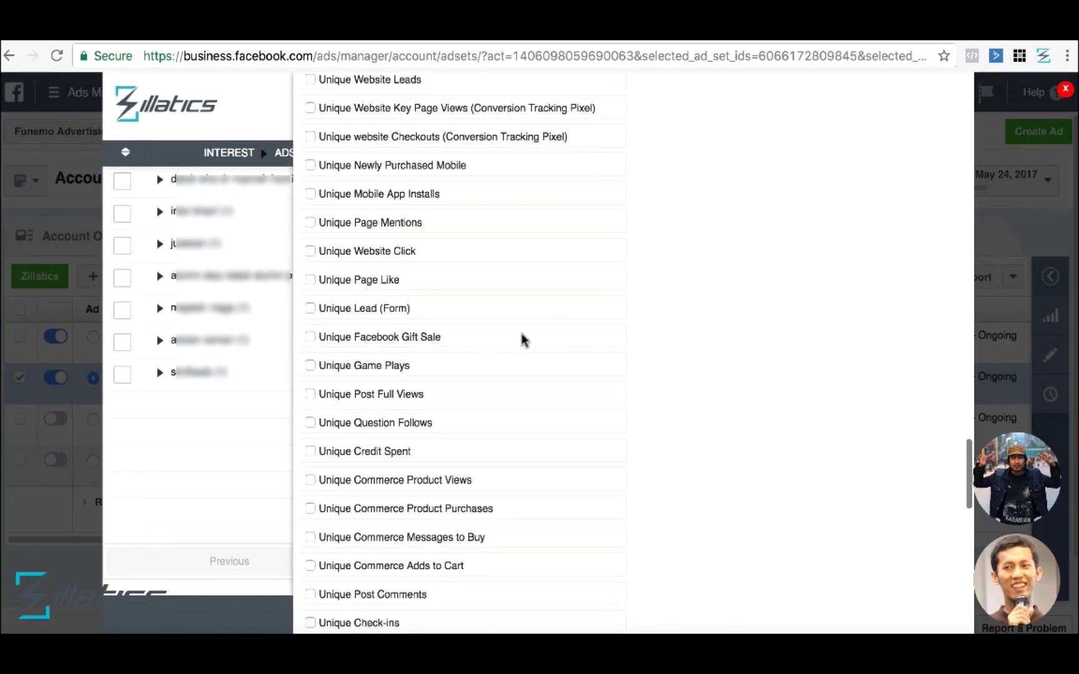
pyautogui.scroll(-12, 523, 340)
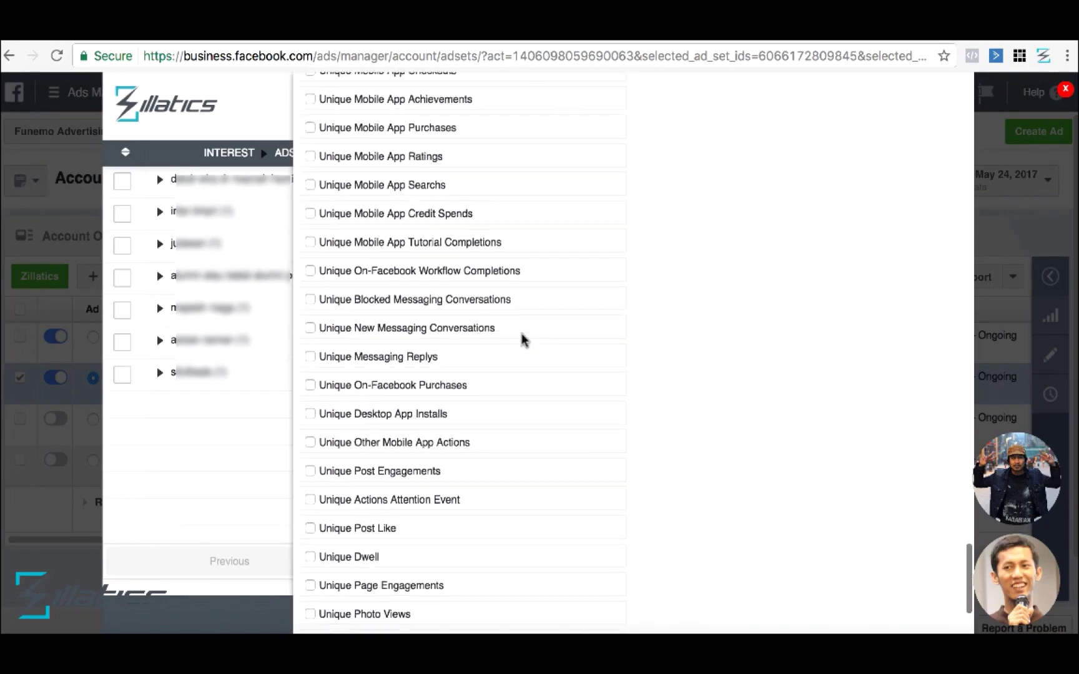
pyautogui.scroll(20, 534, 359)
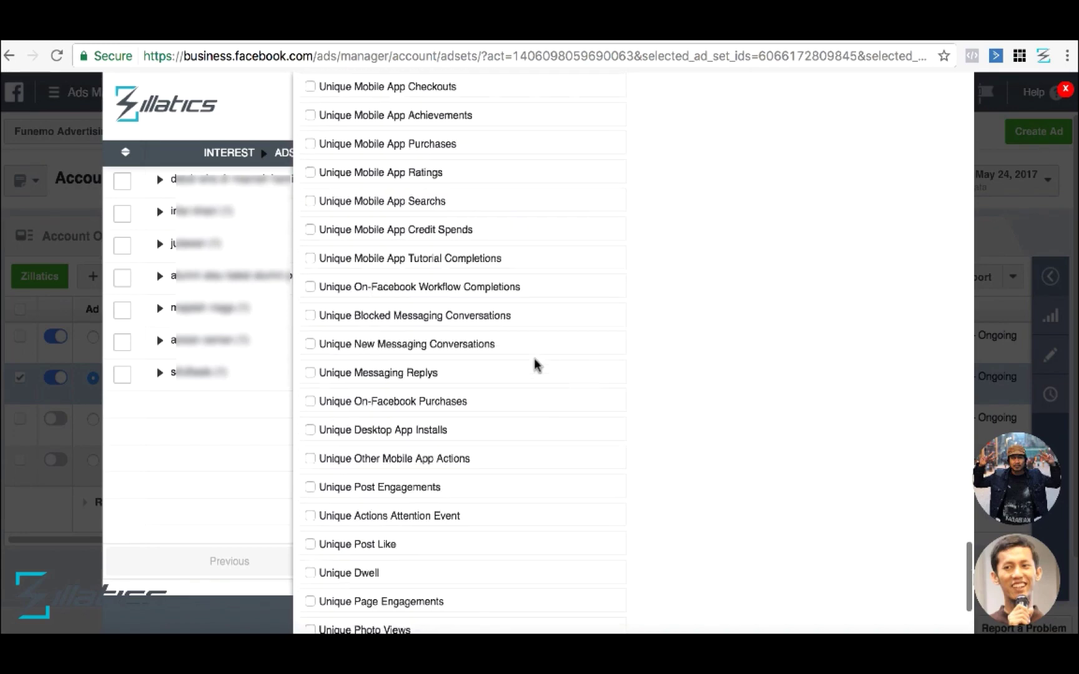
pyautogui.scroll(10, 534, 357)
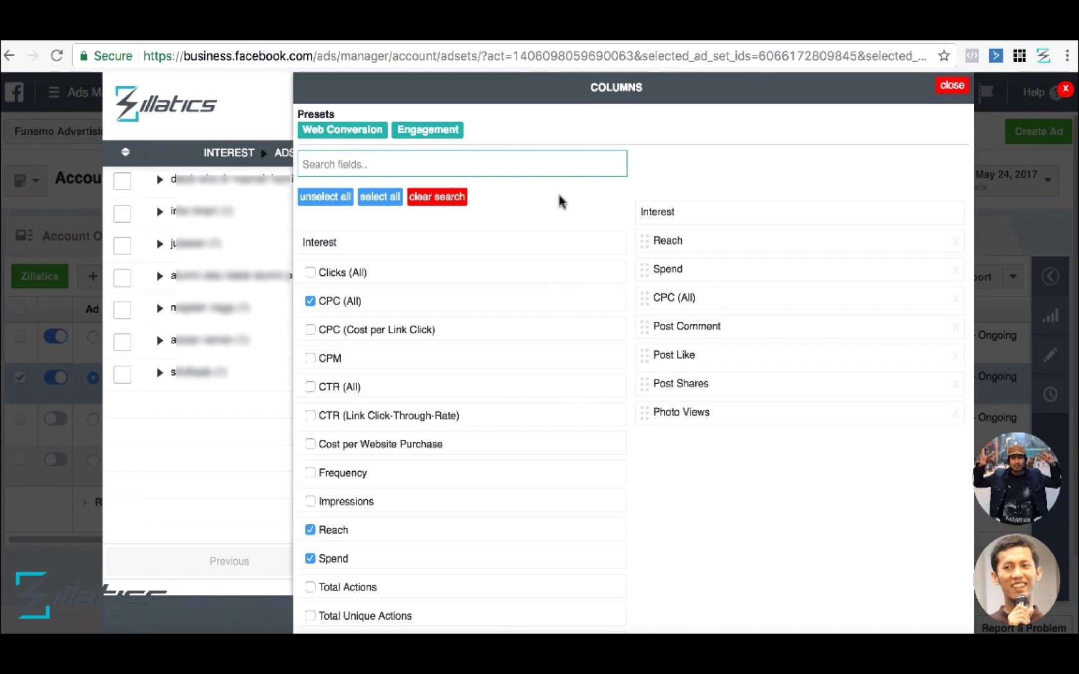
# Apply the Web Conversion column preset and add the Post Reactions and Clicks to Play Video metrics to it
pyautogui.click(341, 132)
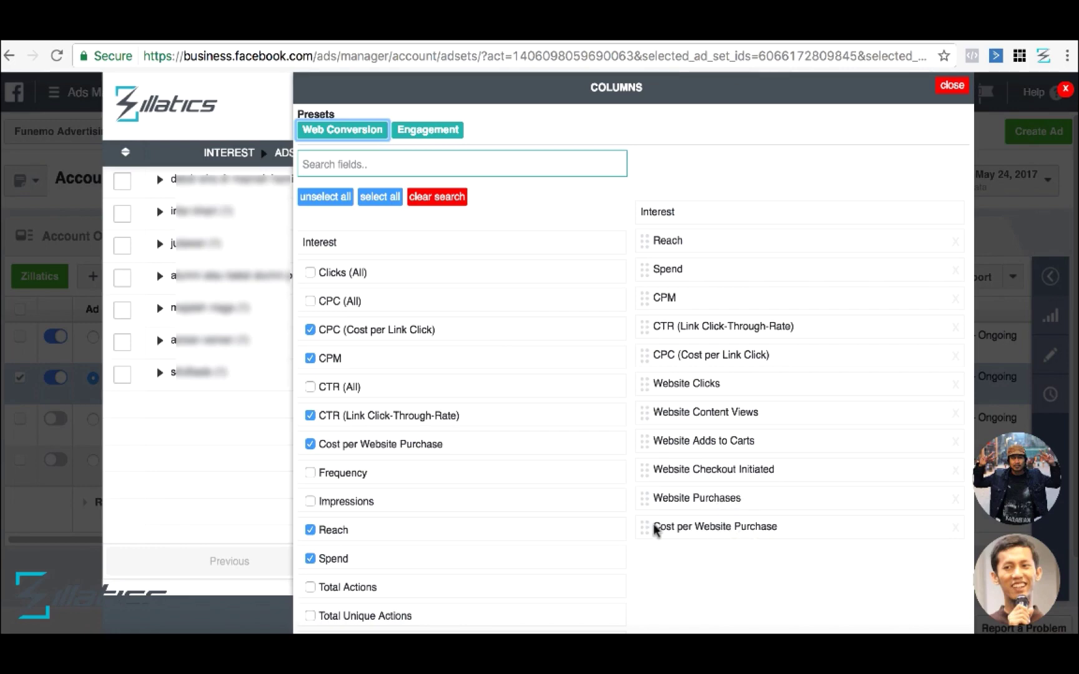
pyautogui.scroll(-3, 504, 532)
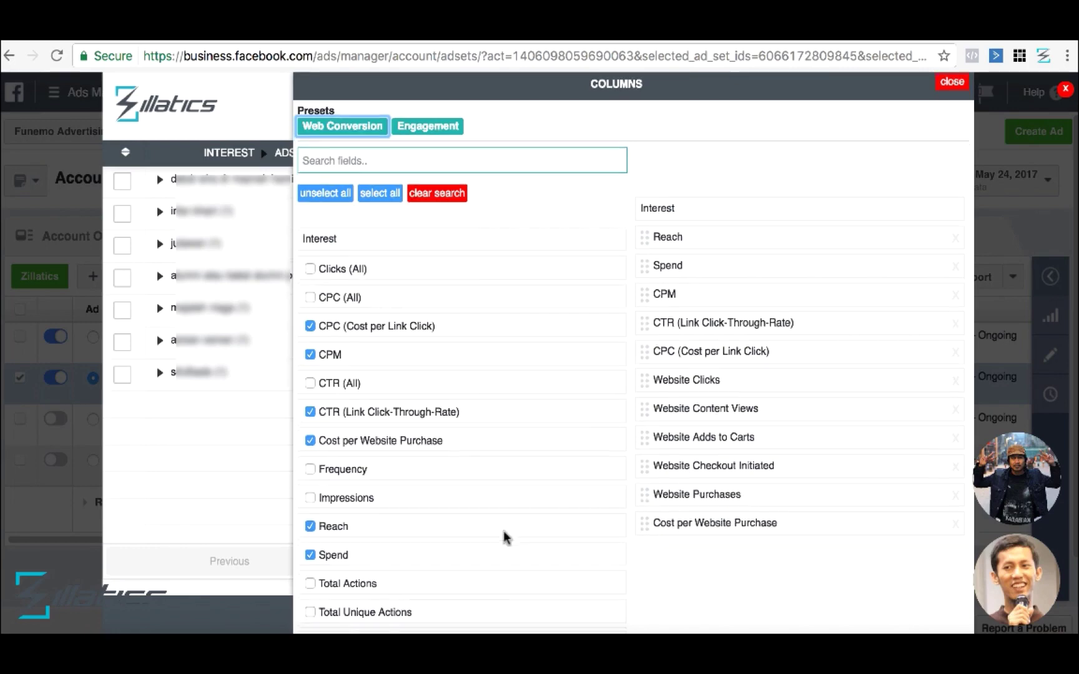
pyautogui.scroll(-1, 503, 531)
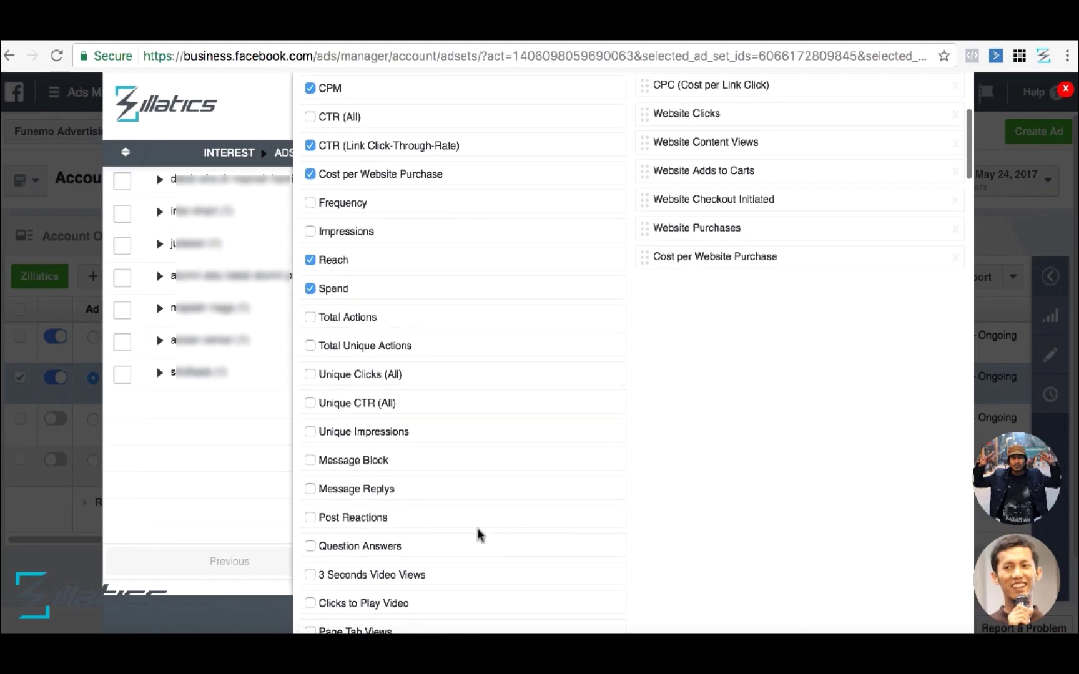
pyautogui.click(310, 519)
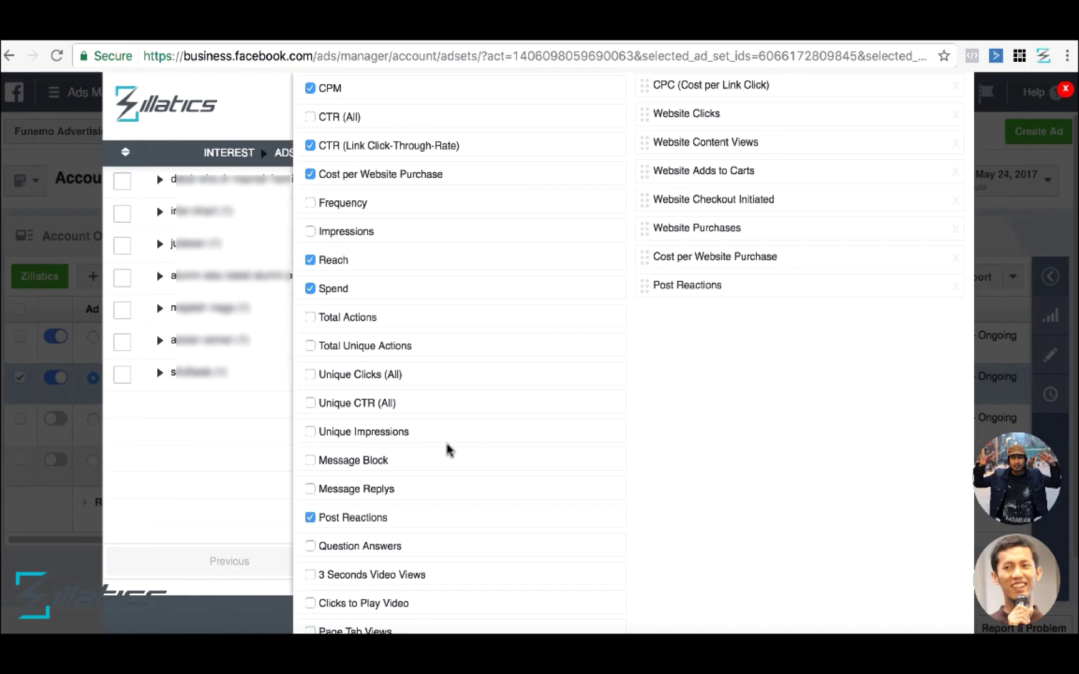
pyautogui.scroll(-5, 447, 450)
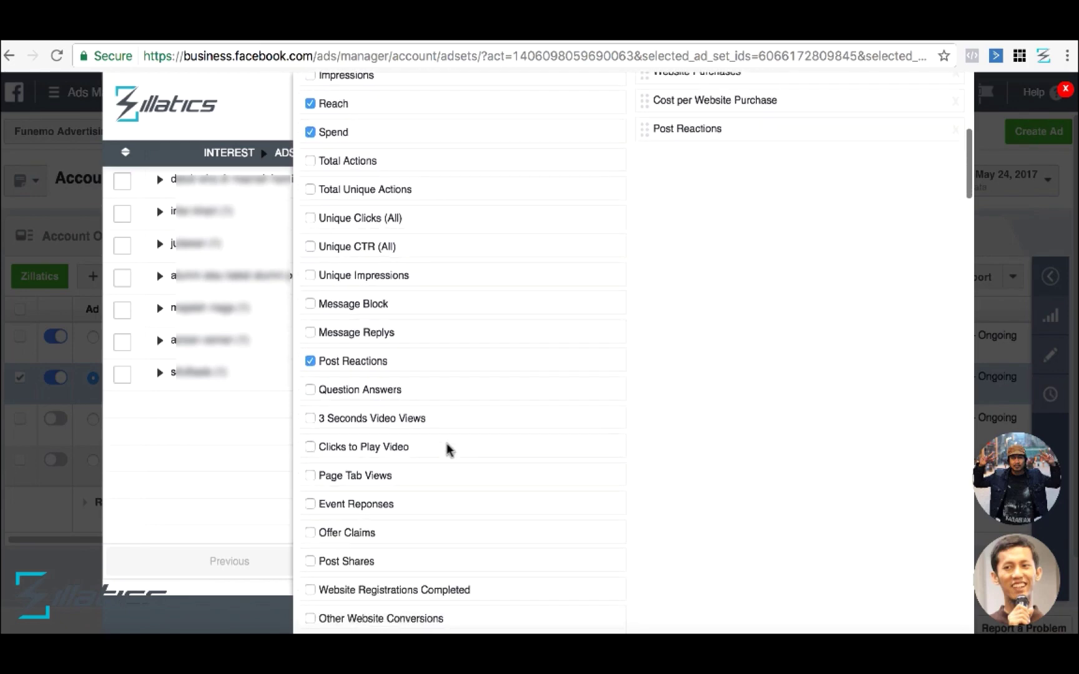
pyautogui.scroll(-1, 448, 450)
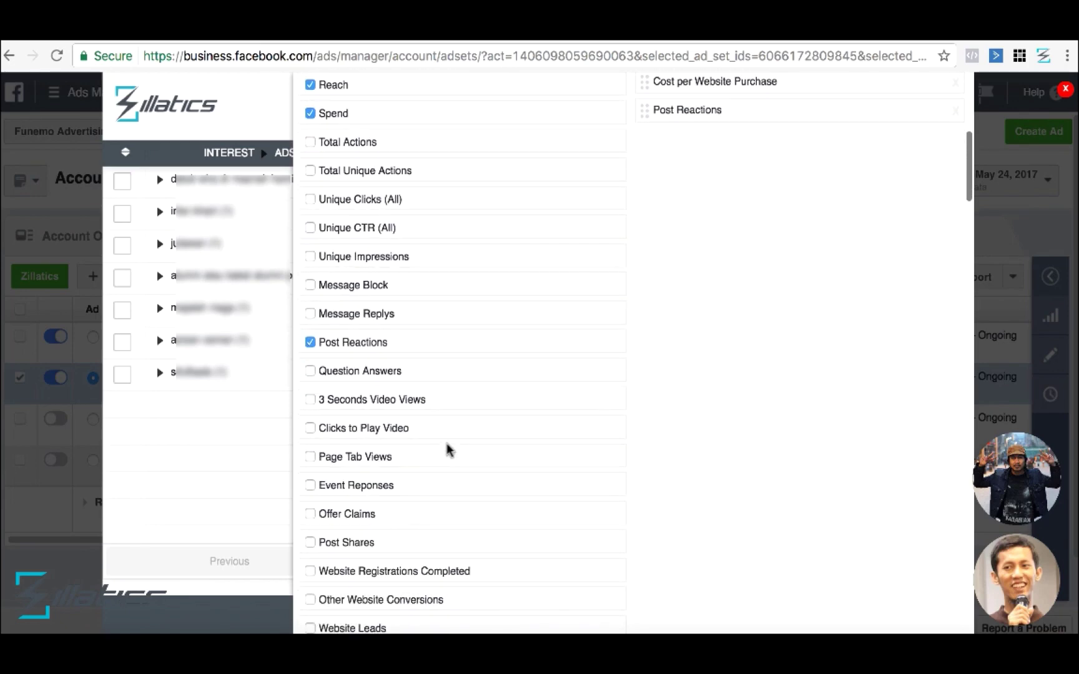
pyautogui.click(313, 426)
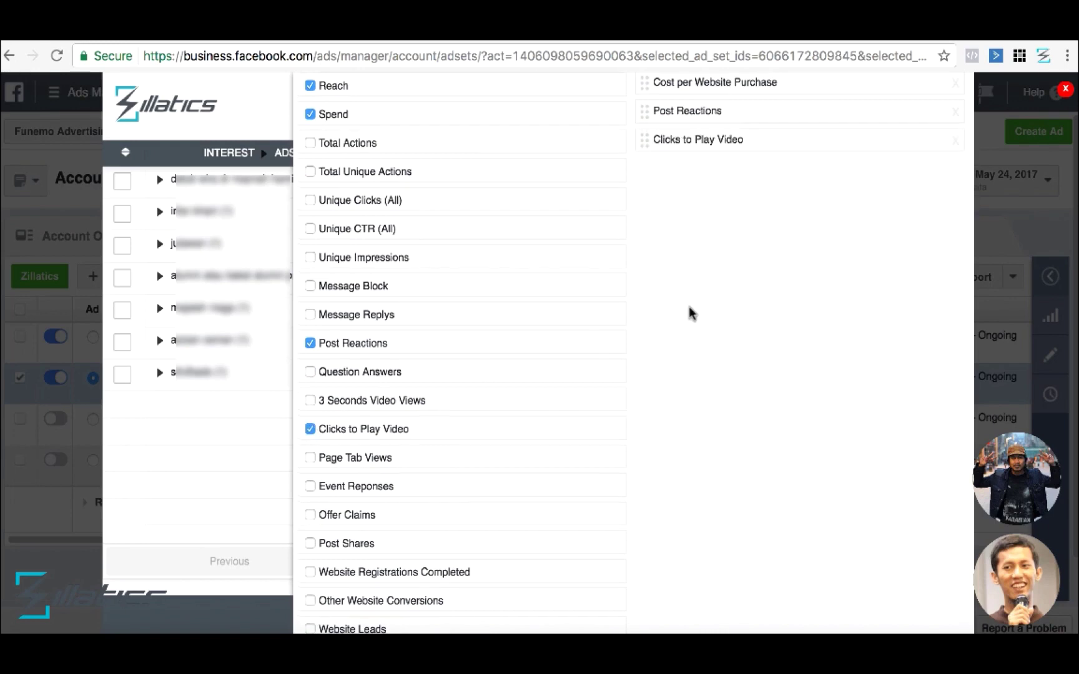
pyautogui.scroll(3, 687, 287)
pyautogui.scroll(3, 680, 281)
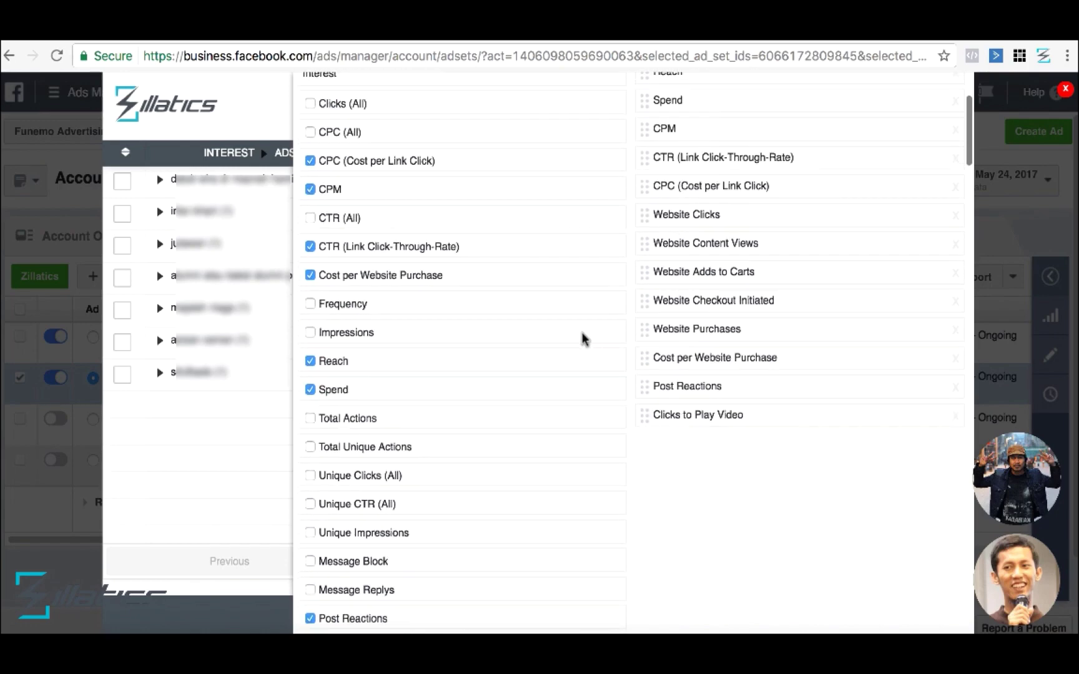
pyautogui.scroll(2, 624, 350)
pyautogui.scroll(2, 642, 359)
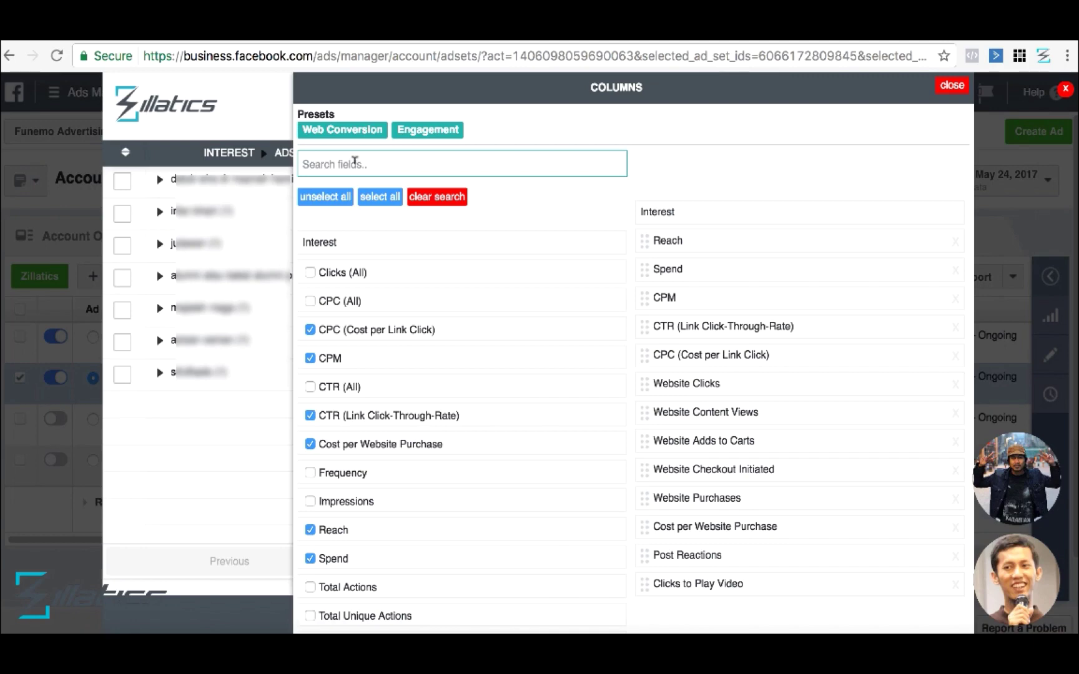
# Examine the available column metrics from the general ones through to the unique-action metrics at the end of the list
pyautogui.scroll(-20, 357, 387)
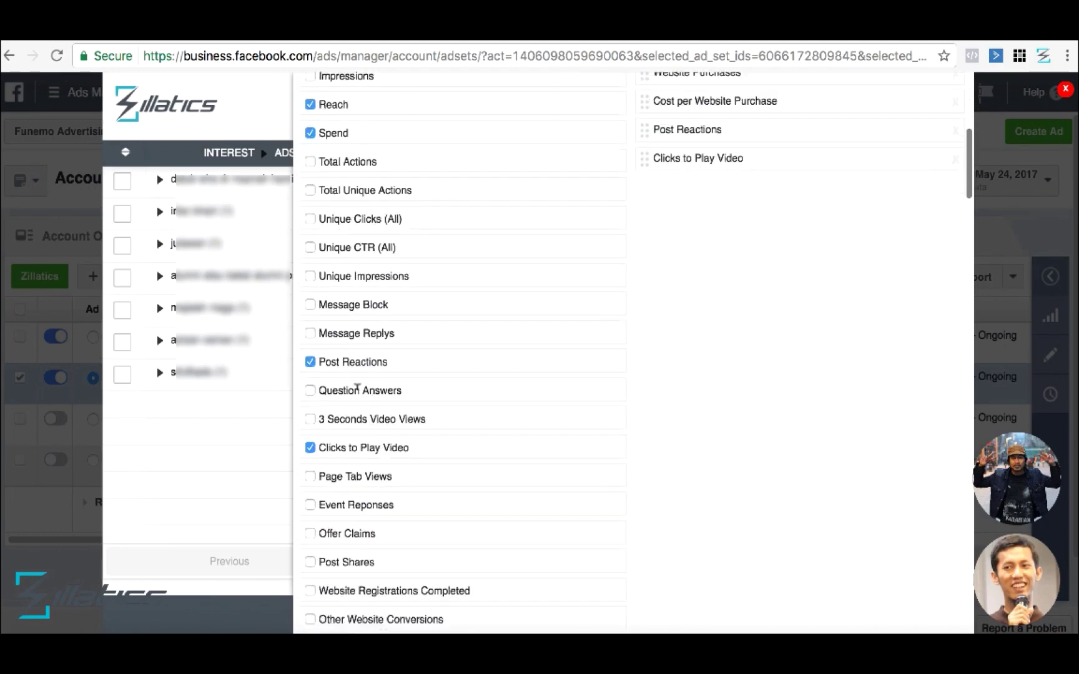
pyautogui.scroll(20, 358, 388)
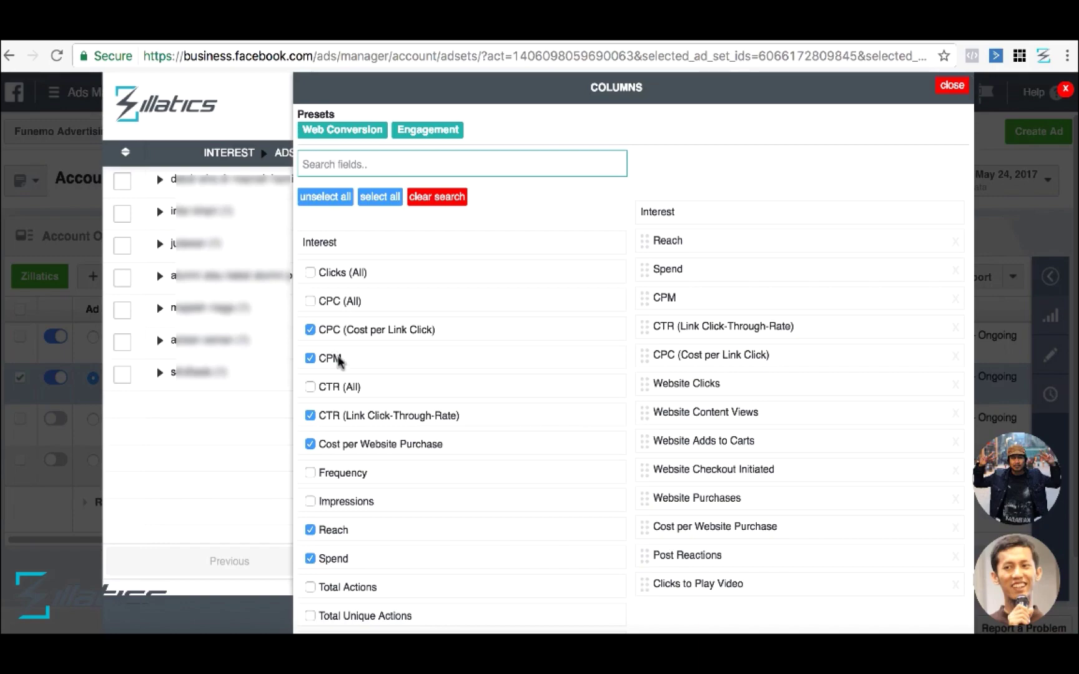
pyautogui.scroll(-10, 394, 487)
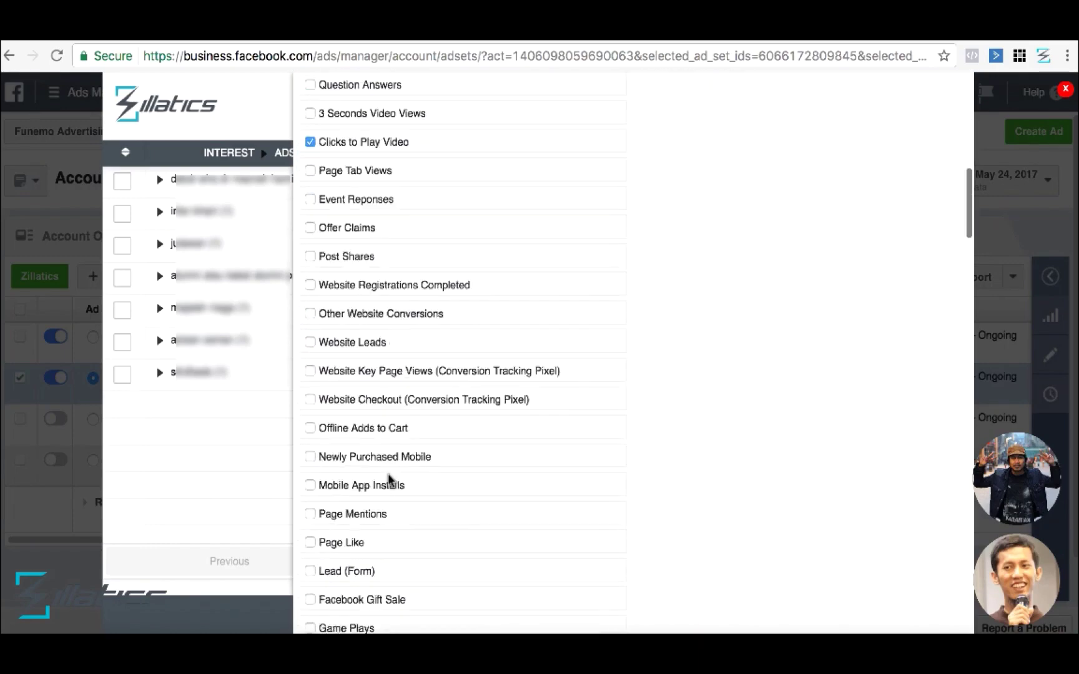
pyautogui.scroll(-20, 388, 479)
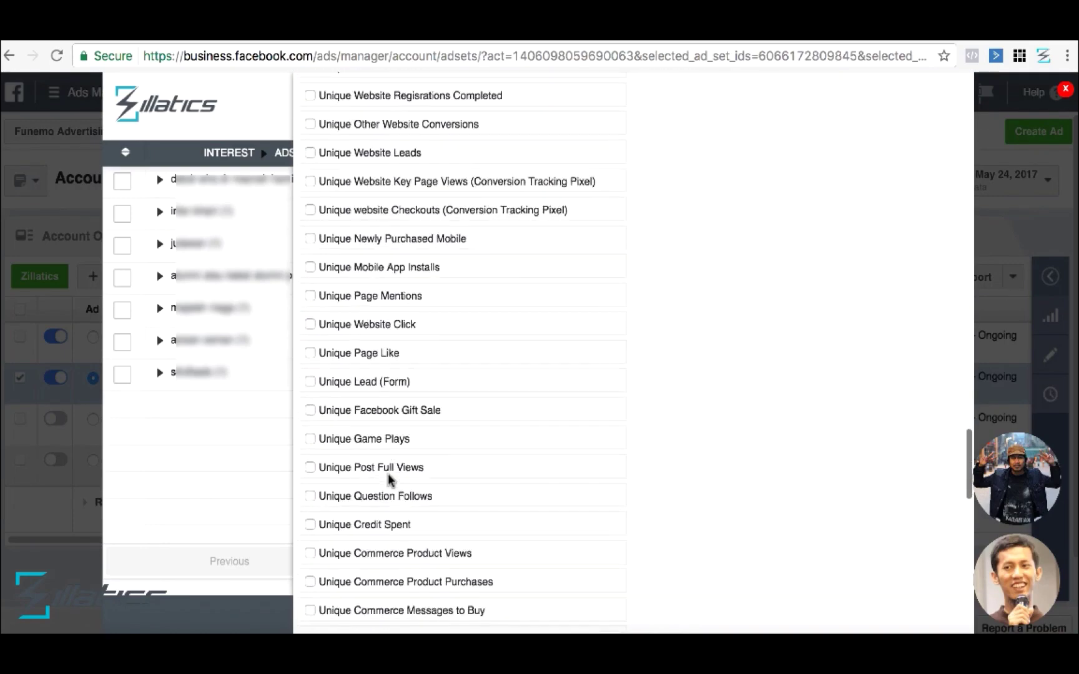
pyautogui.scroll(-20, 388, 479)
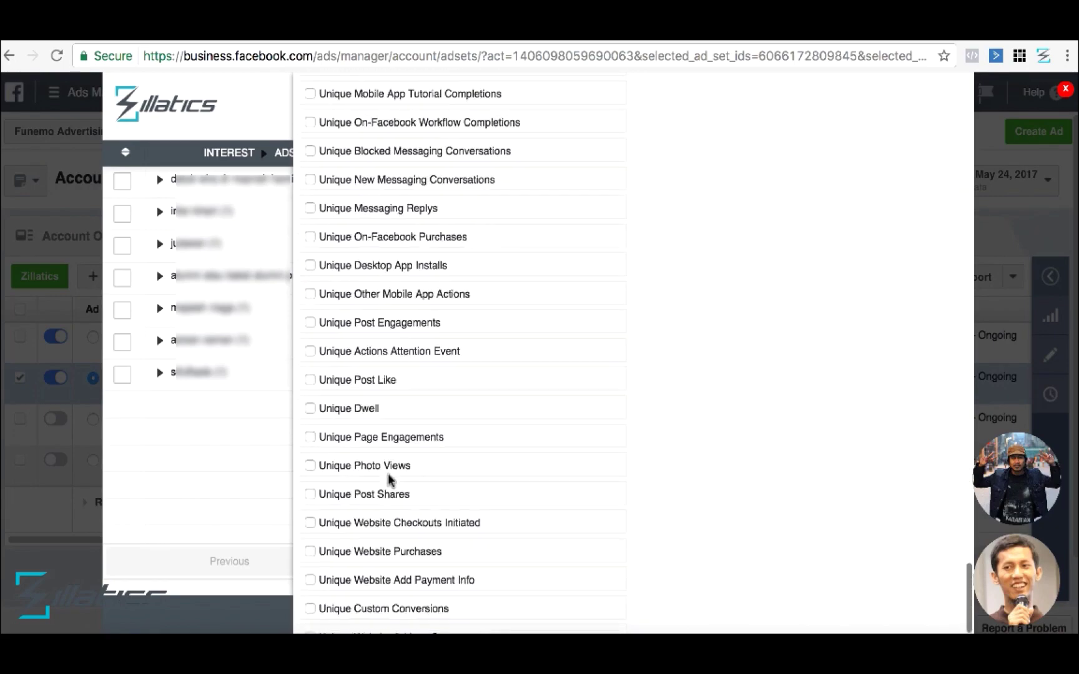
pyautogui.scroll(-2, 387, 476)
pyautogui.scroll(20, 388, 475)
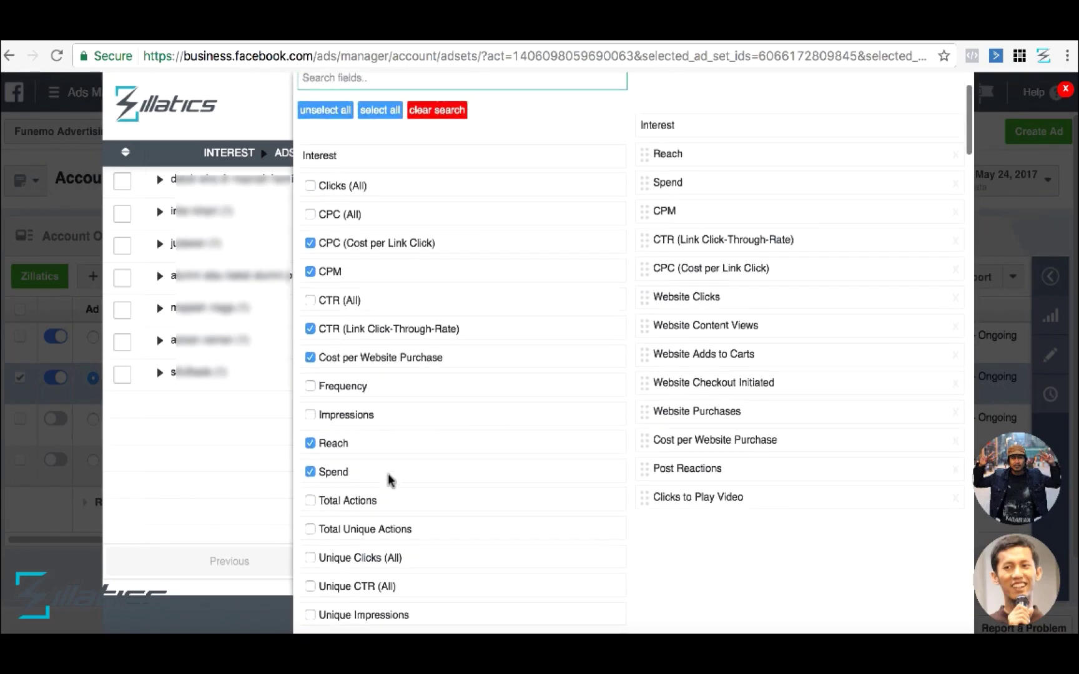
pyautogui.scroll(3, 387, 479)
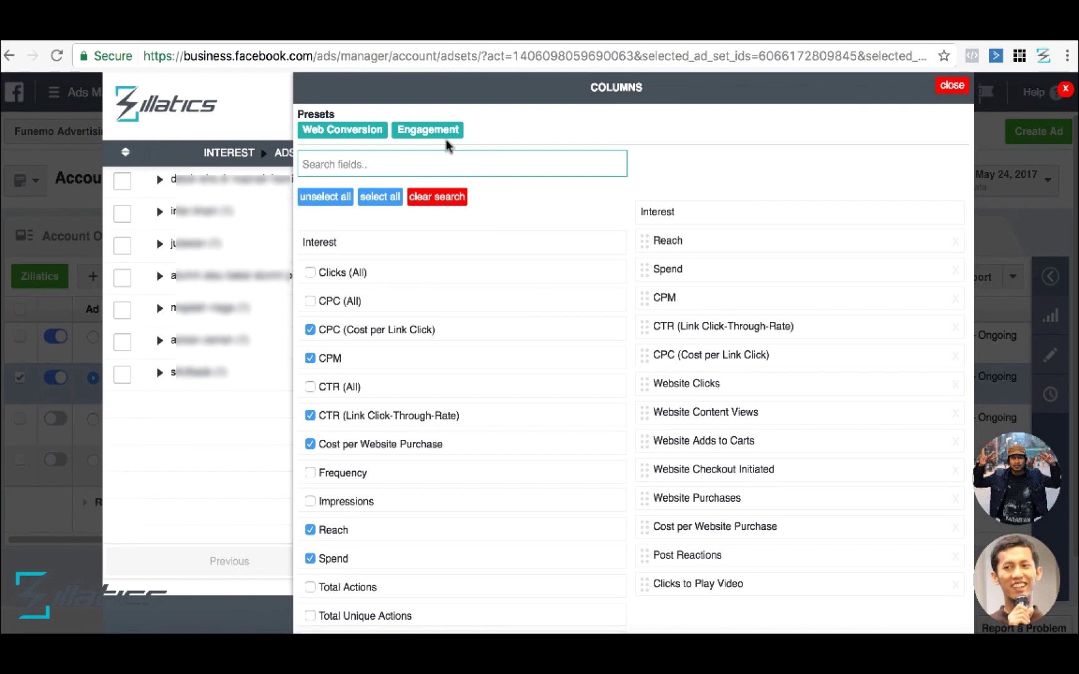
# Apply the Engagement column preset and add the Page Like metric to the report columns
pyautogui.click(428, 131)
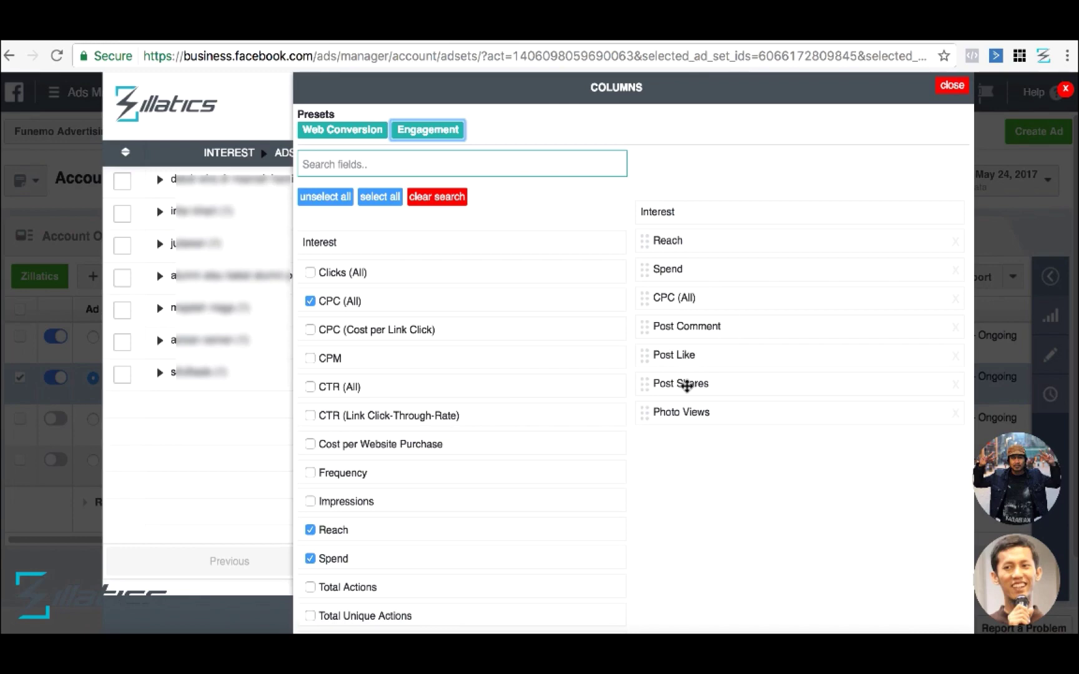
pyautogui.scroll(-15, 494, 470)
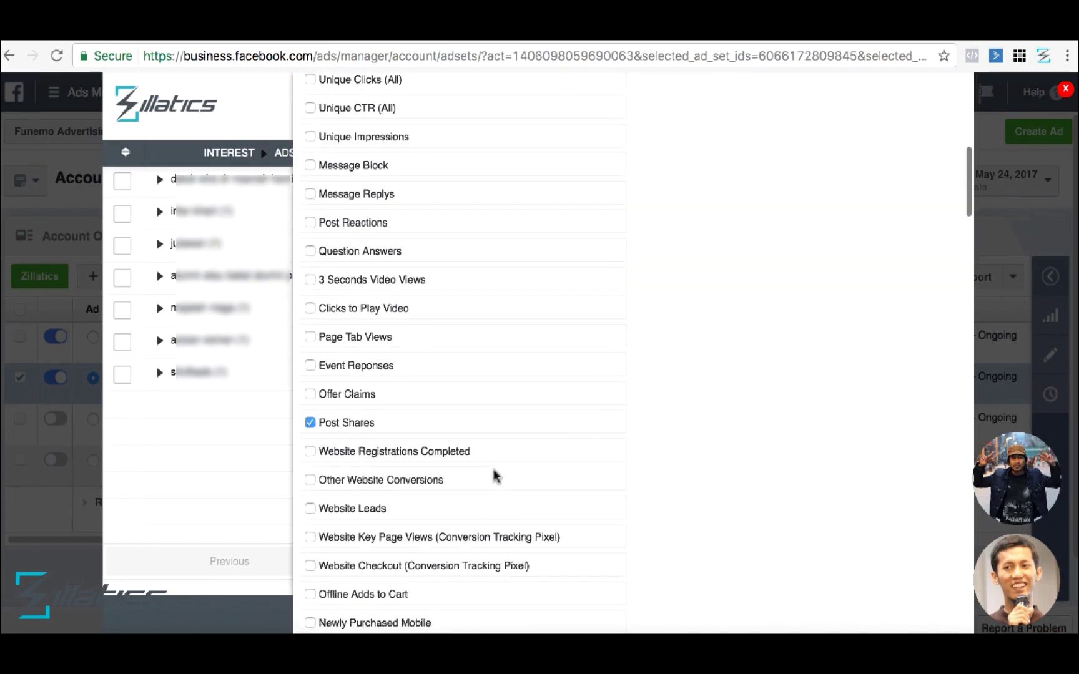
pyautogui.scroll(-2, 493, 474)
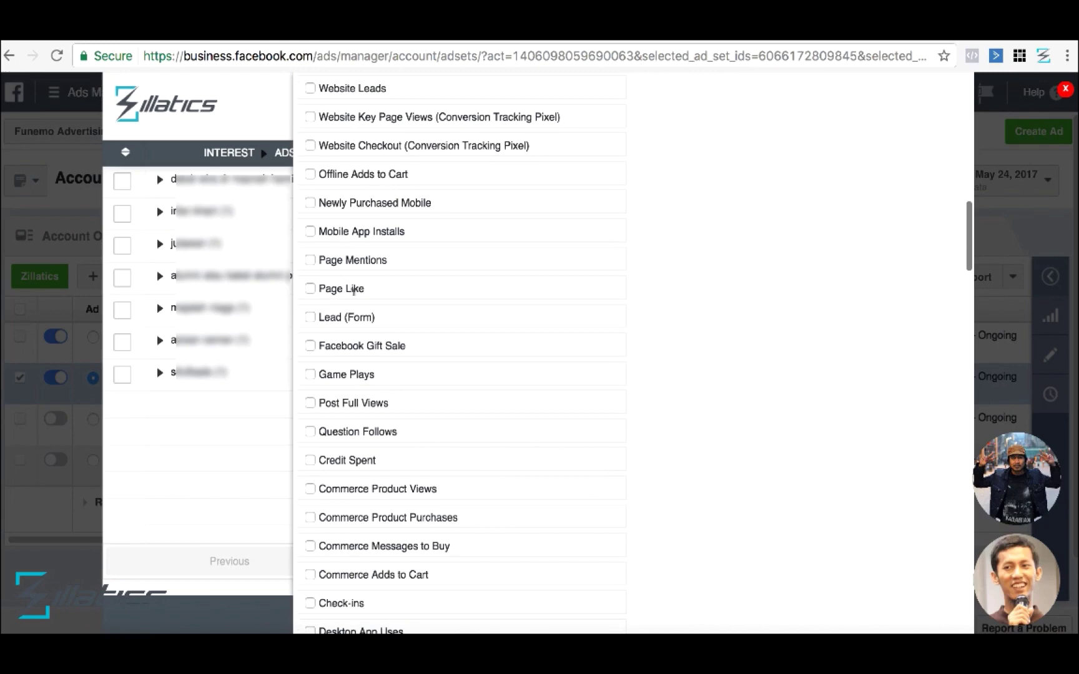
pyautogui.click(310, 289)
# Add the Page Engagements metric to the report columns and return to the results table
pyautogui.scroll(-10, 397, 299)
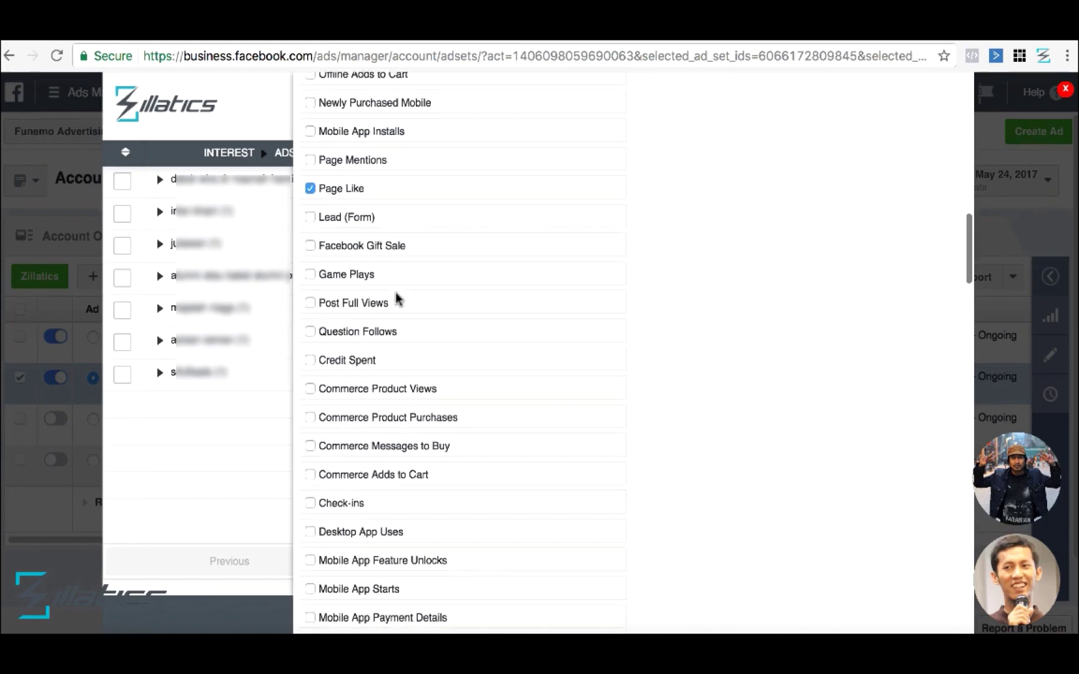
pyautogui.scroll(-10, 409, 388)
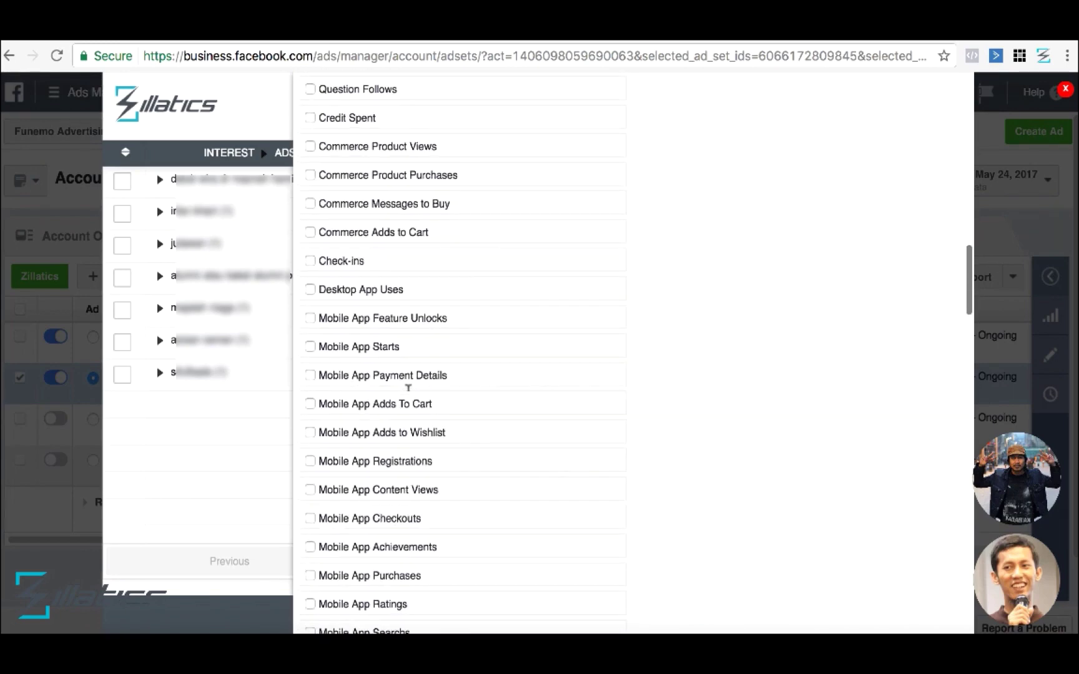
pyautogui.scroll(-14, 408, 388)
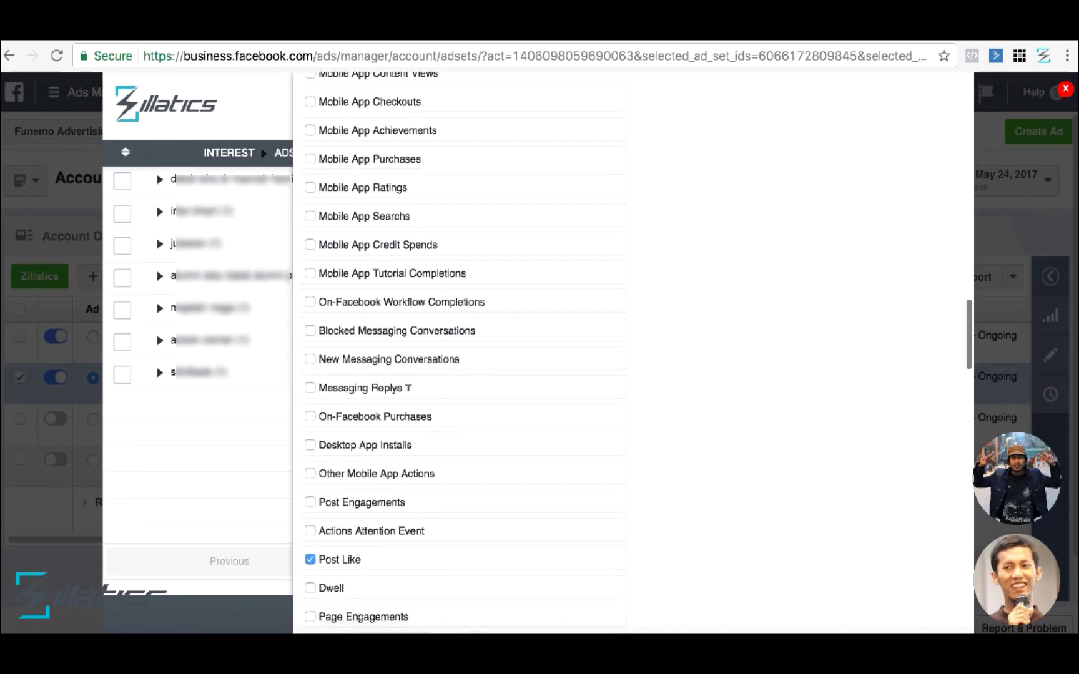
pyautogui.scroll(-11, 408, 388)
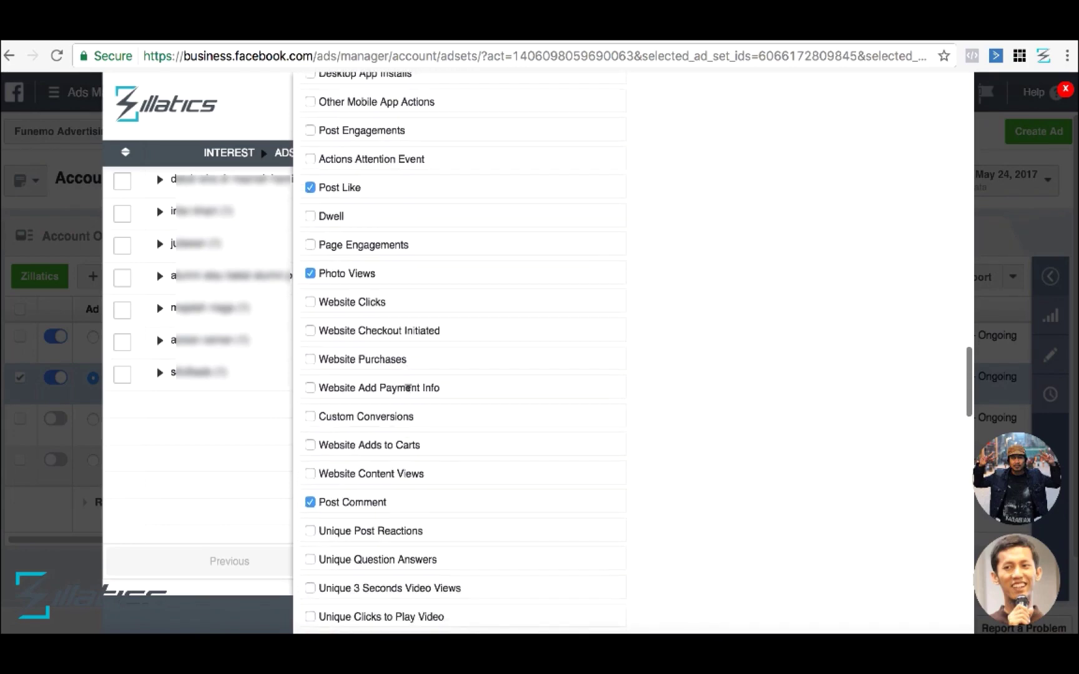
pyautogui.scroll(6, 408, 388)
pyautogui.scroll(2, 408, 388)
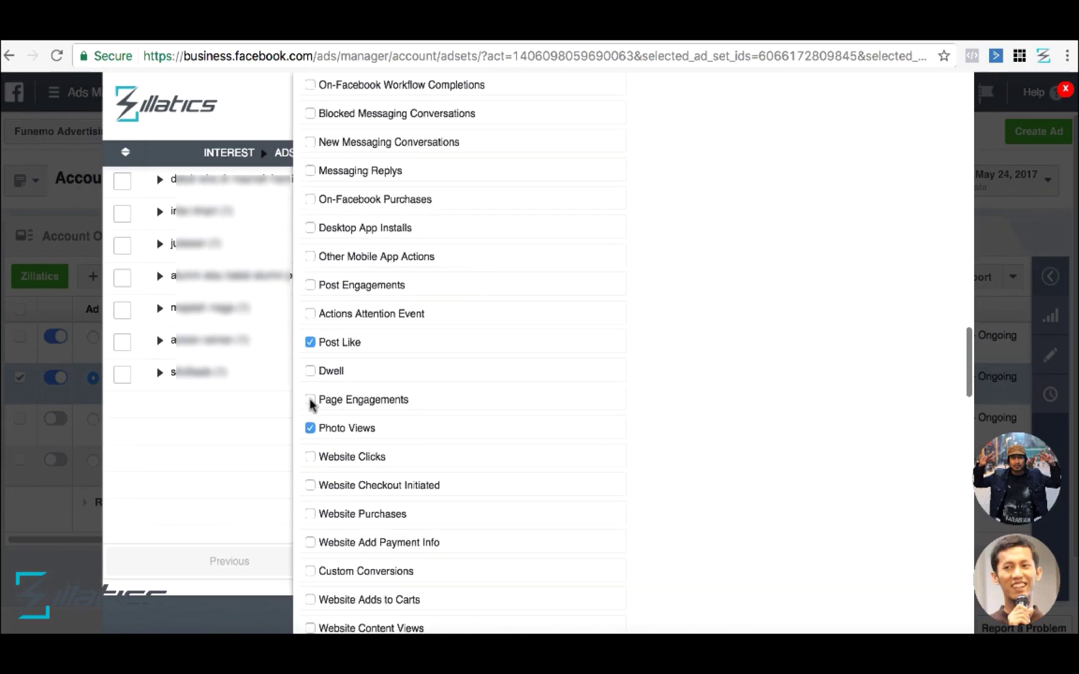
pyautogui.click(311, 400)
pyautogui.scroll(-16, 445, 430)
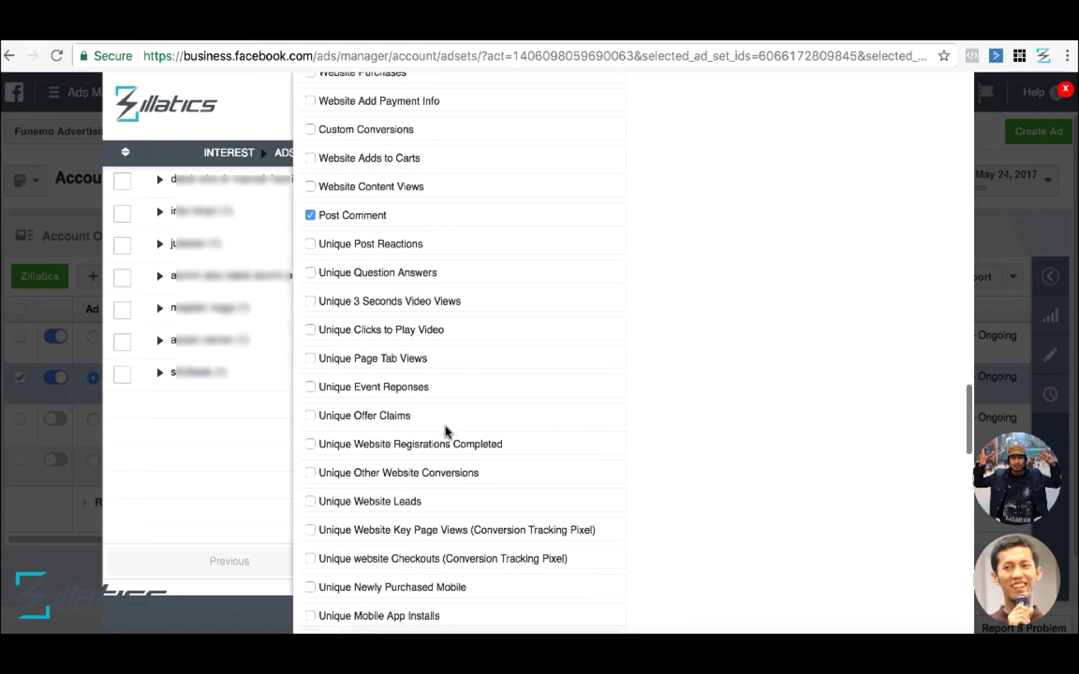
pyautogui.scroll(-20, 445, 429)
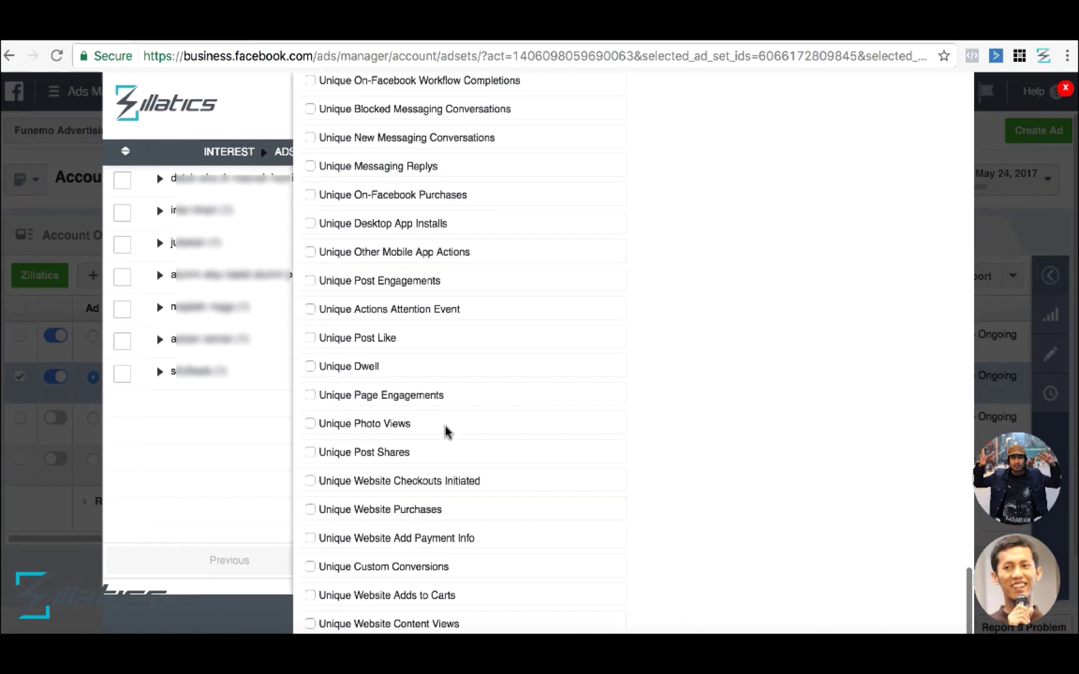
pyautogui.scroll(20, 445, 430)
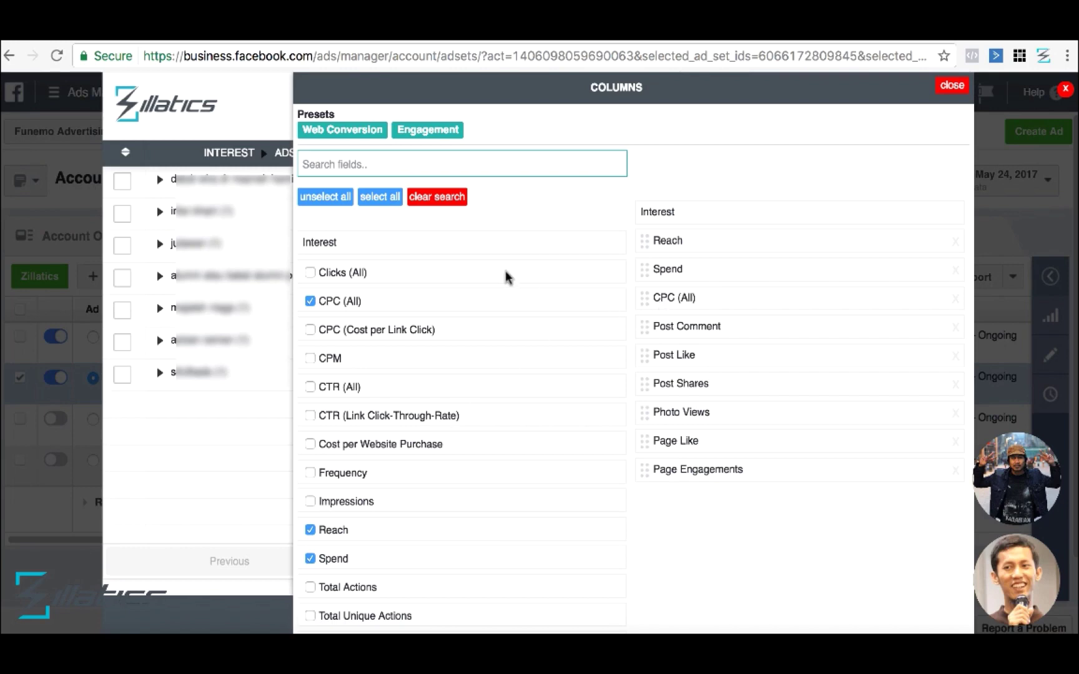
pyautogui.click(952, 87)
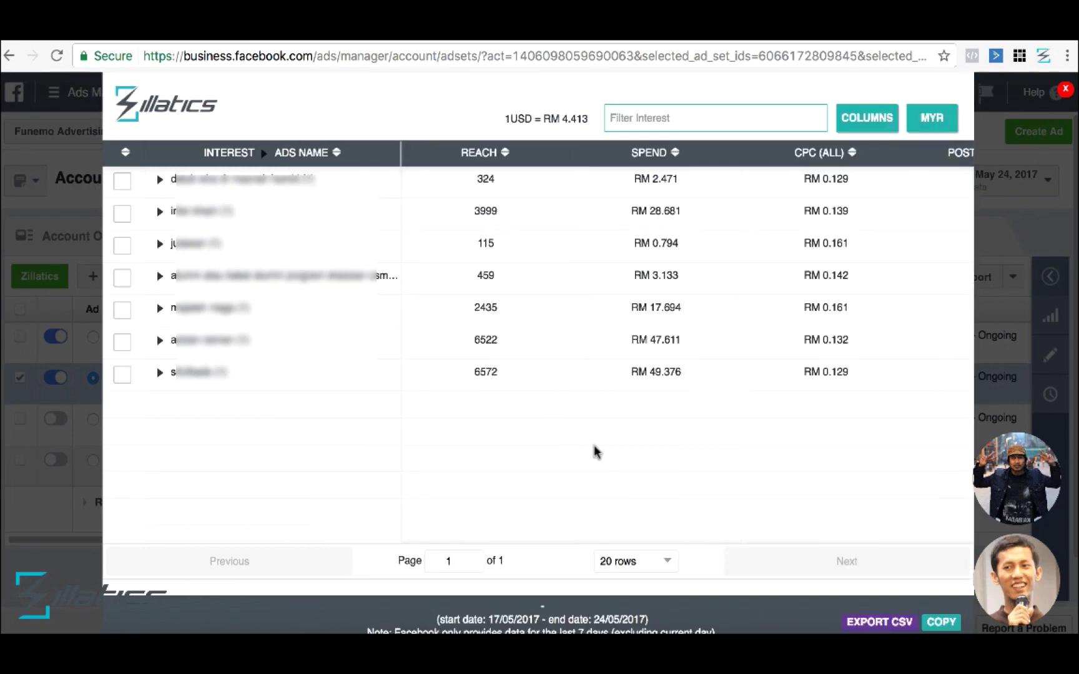
# Compare each interest's reach, spend and CPC (All) with its post comments, likes and shares in the updated report
pyautogui.hscroll(5, 499, 412)
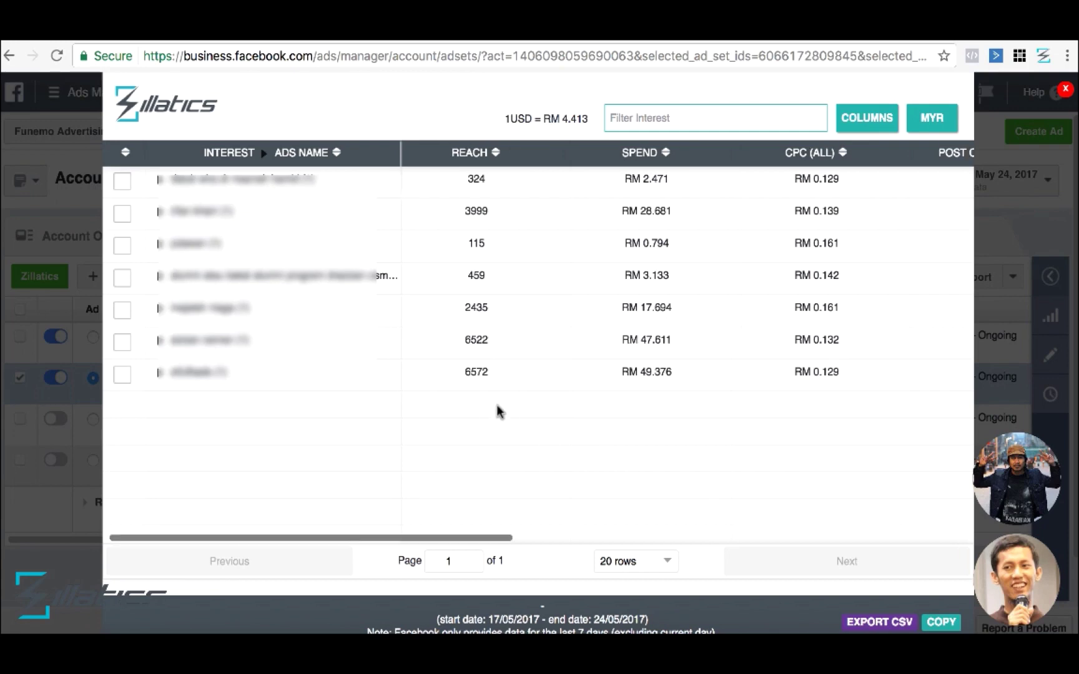
pyautogui.hscroll(-5, 499, 412)
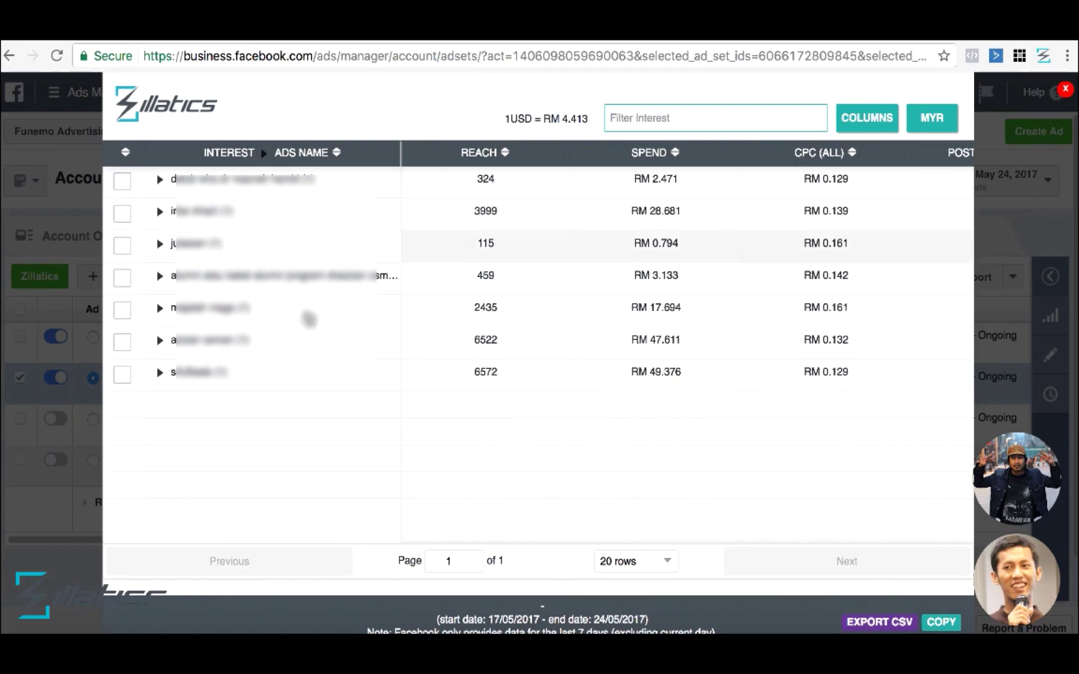
pyautogui.hscroll(6, 688, 246)
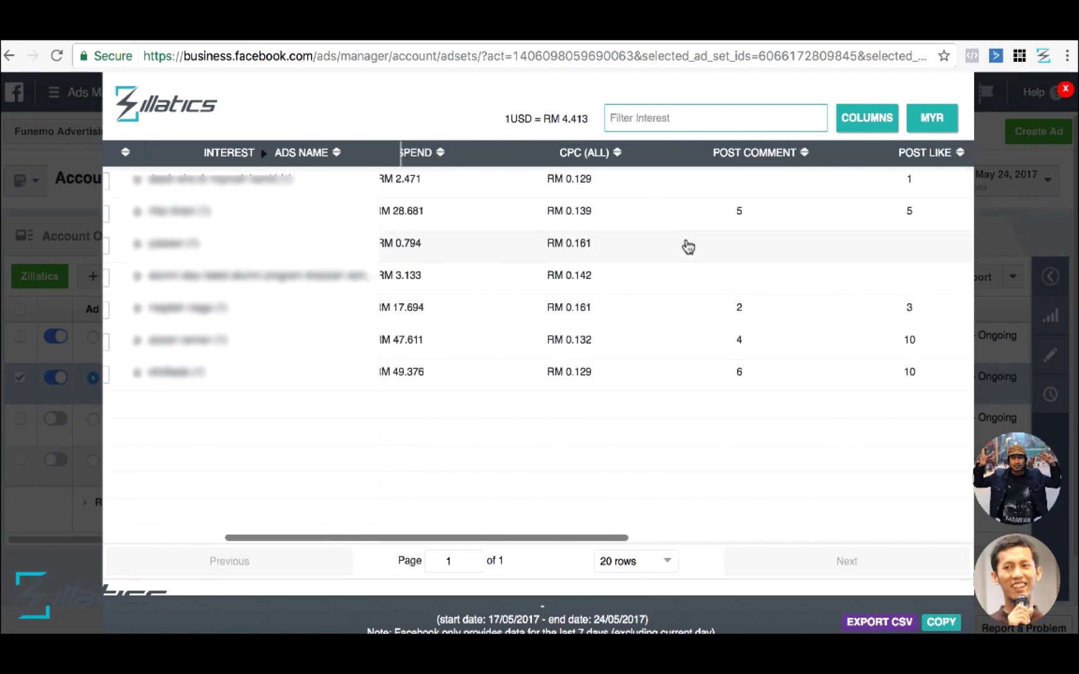
pyautogui.hscroll(-4, 655, 237)
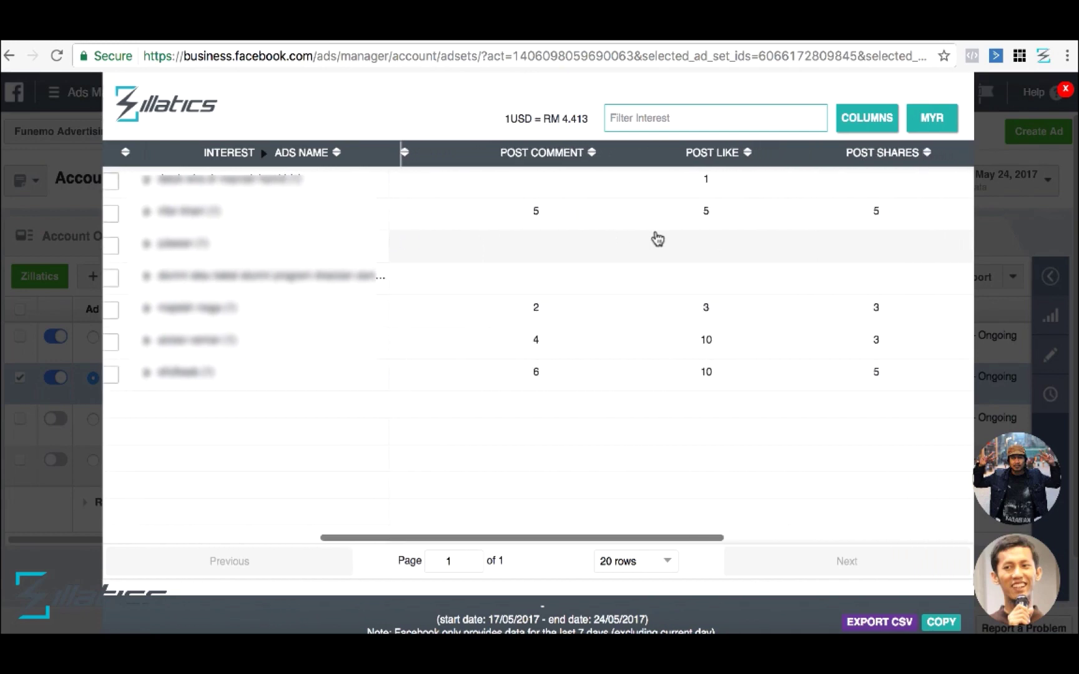
pyautogui.hscroll(-4, 655, 238)
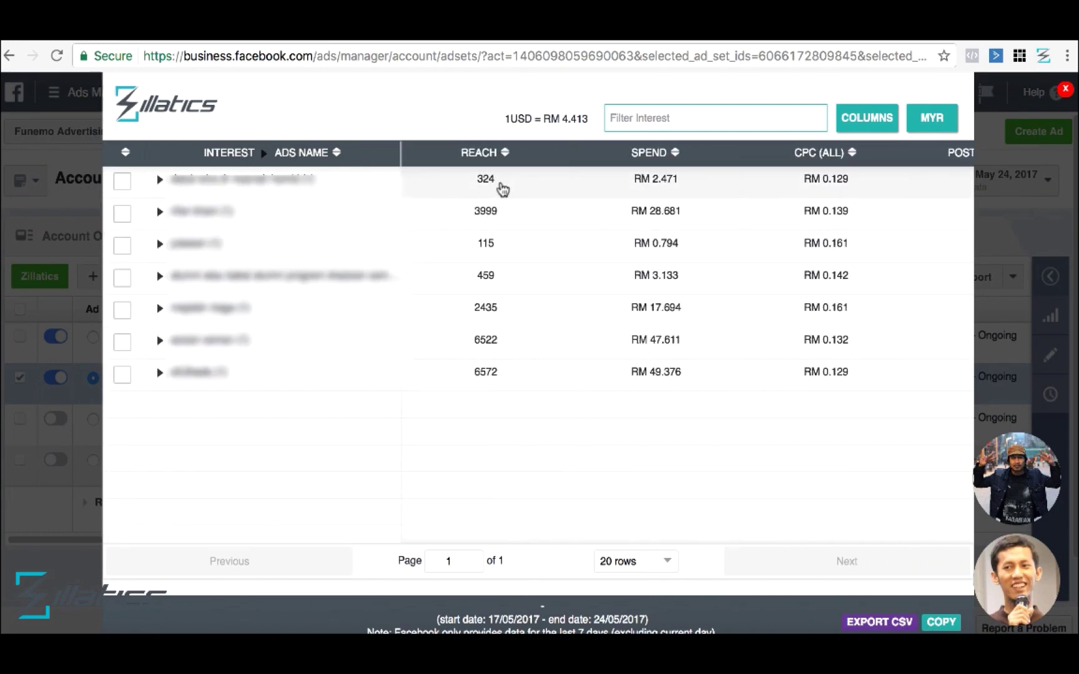
pyautogui.hscroll(5, 700, 202)
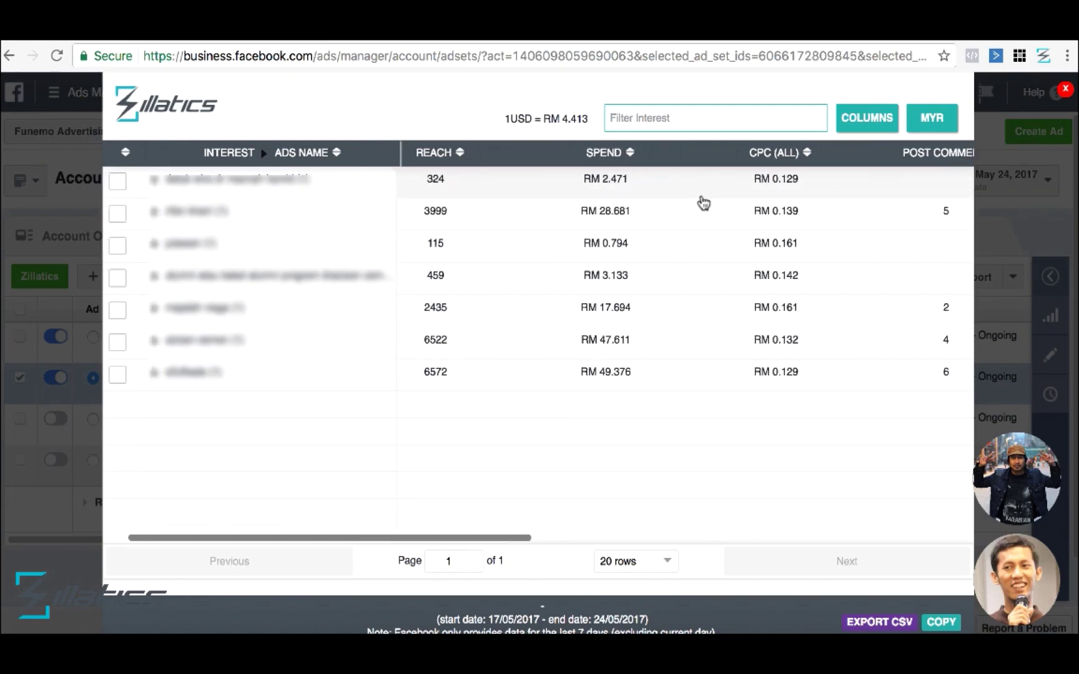
pyautogui.hscroll(5, 703, 203)
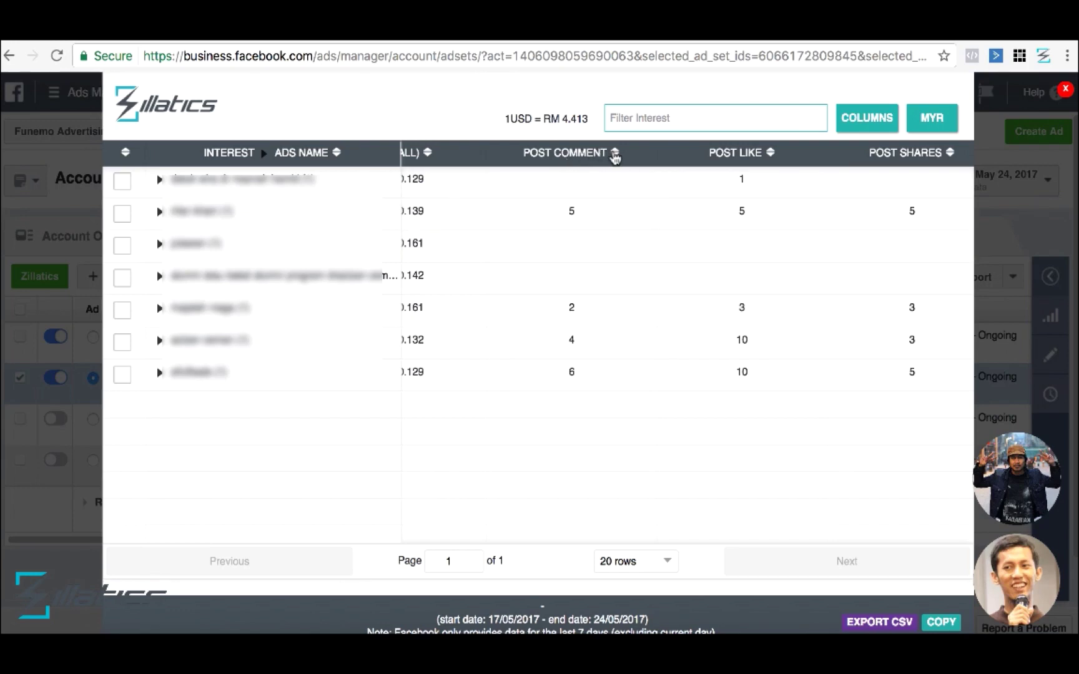
# Sort the interests by Post Comment in descending order and check the ranking against their CPC (All) and spend
pyautogui.click(615, 153)
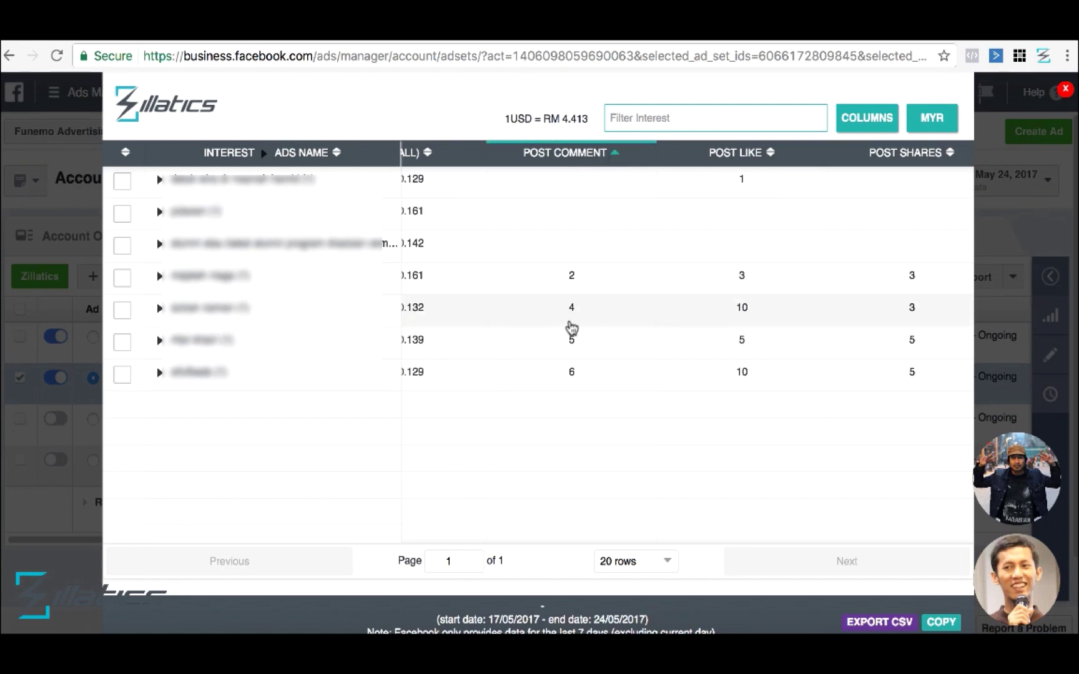
pyautogui.click(615, 155)
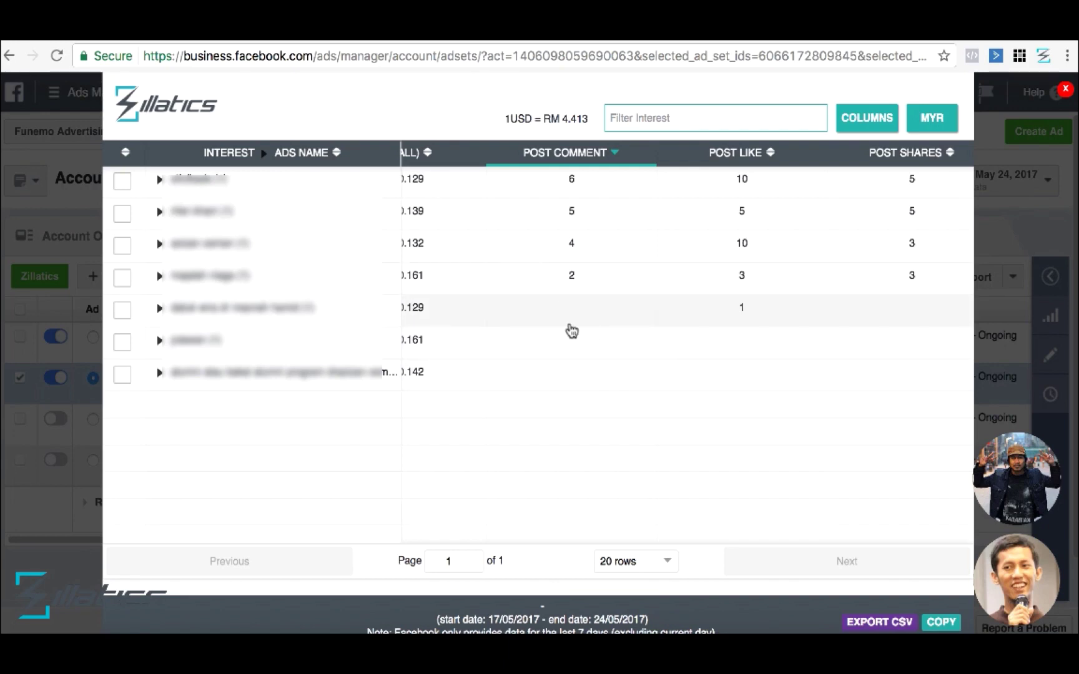
pyautogui.hscroll(-5, 572, 331)
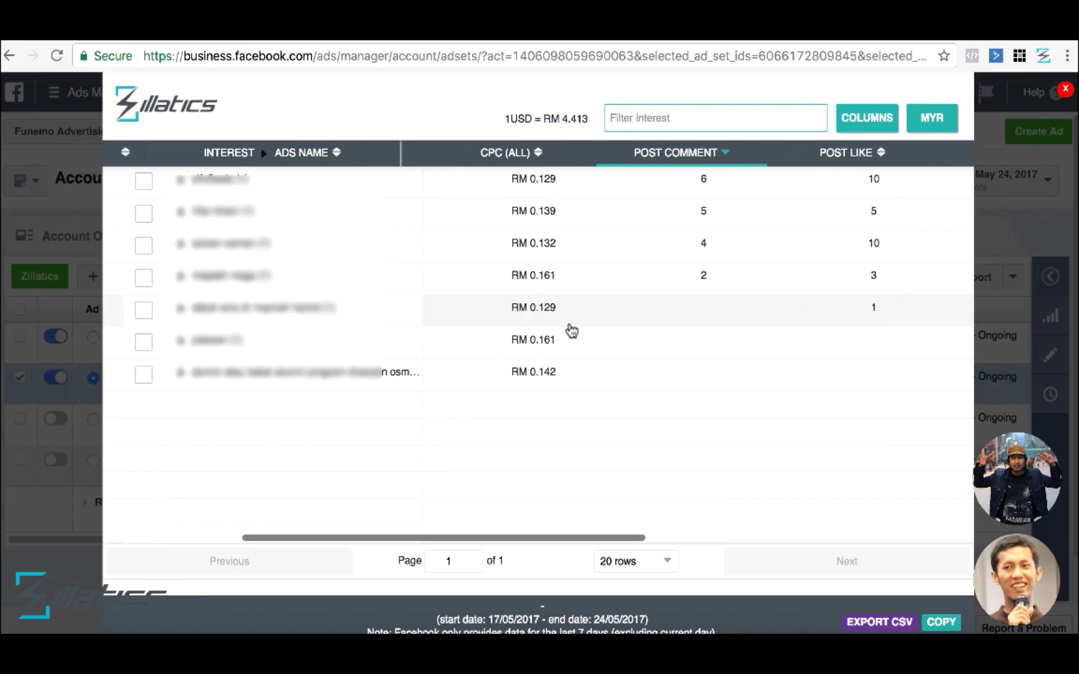
pyautogui.hscroll(-5, 572, 331)
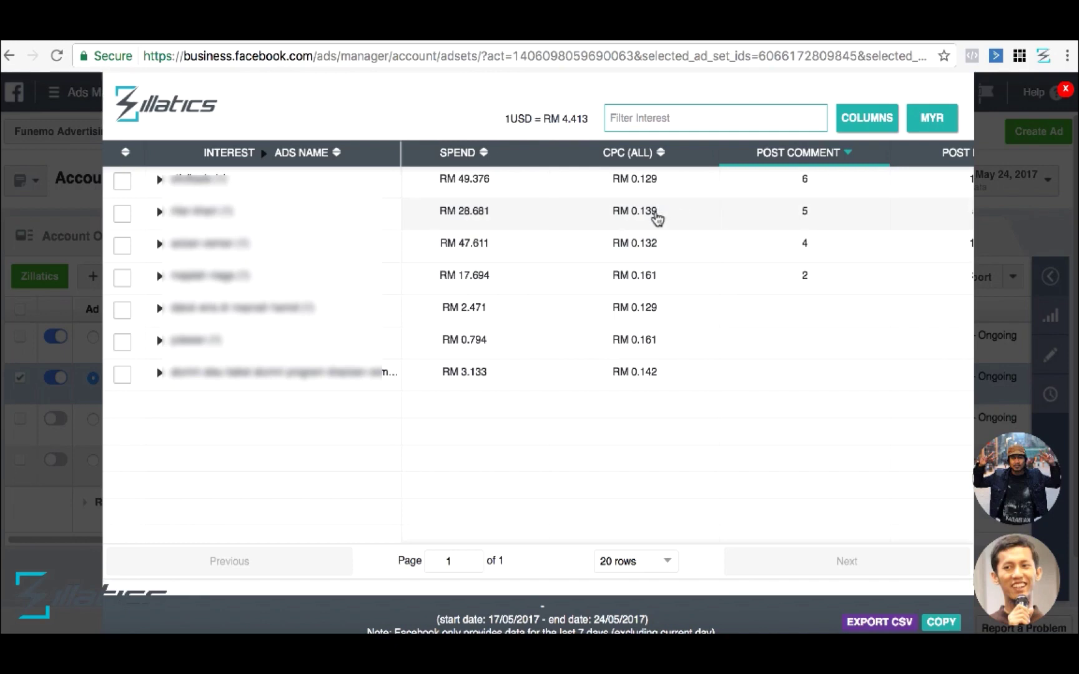
# Examine the sorted interests' post likes, post shares, photo views, page likes and page engagements
pyautogui.hscroll(5, 747, 234)
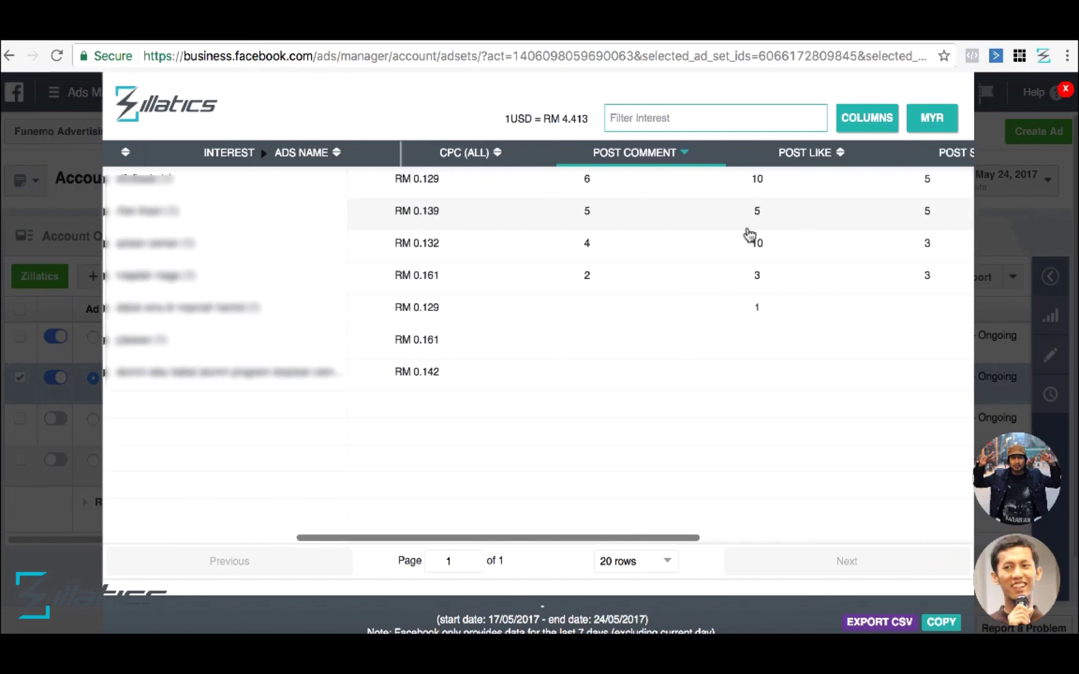
pyautogui.hscroll(5, 749, 235)
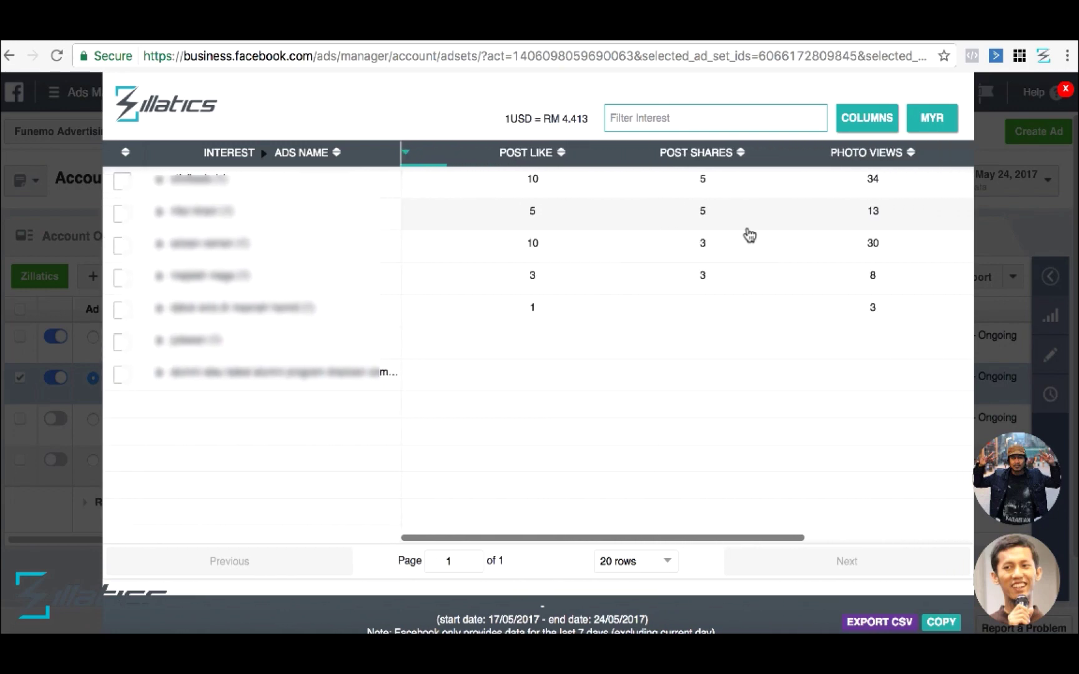
pyautogui.hscroll(5, 749, 234)
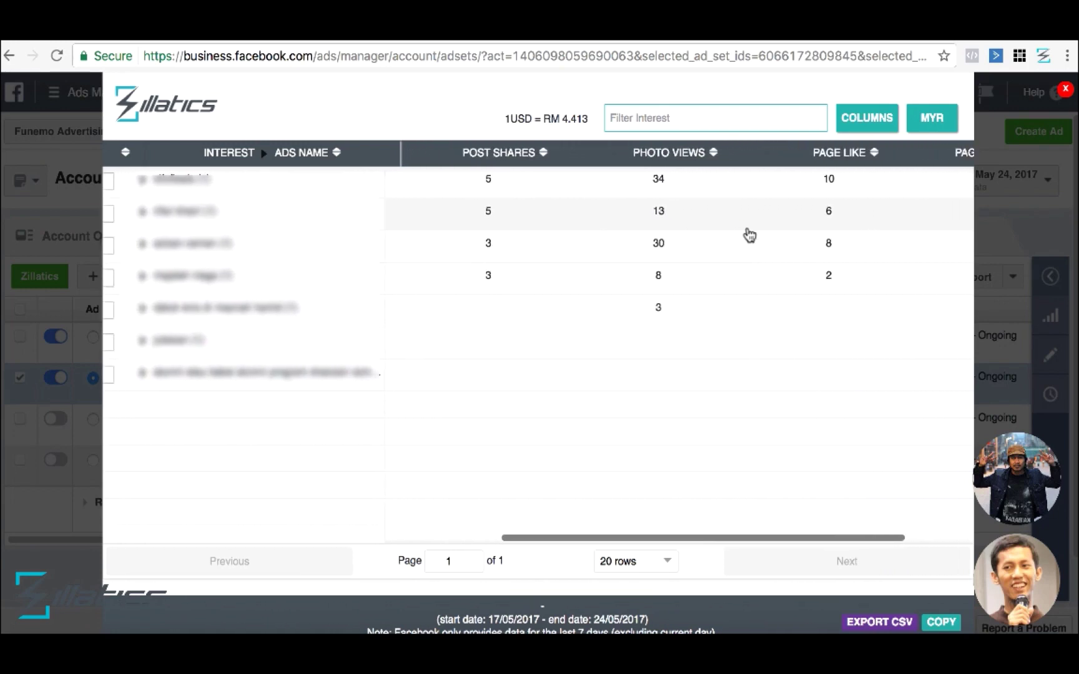
pyautogui.hscroll(5, 750, 234)
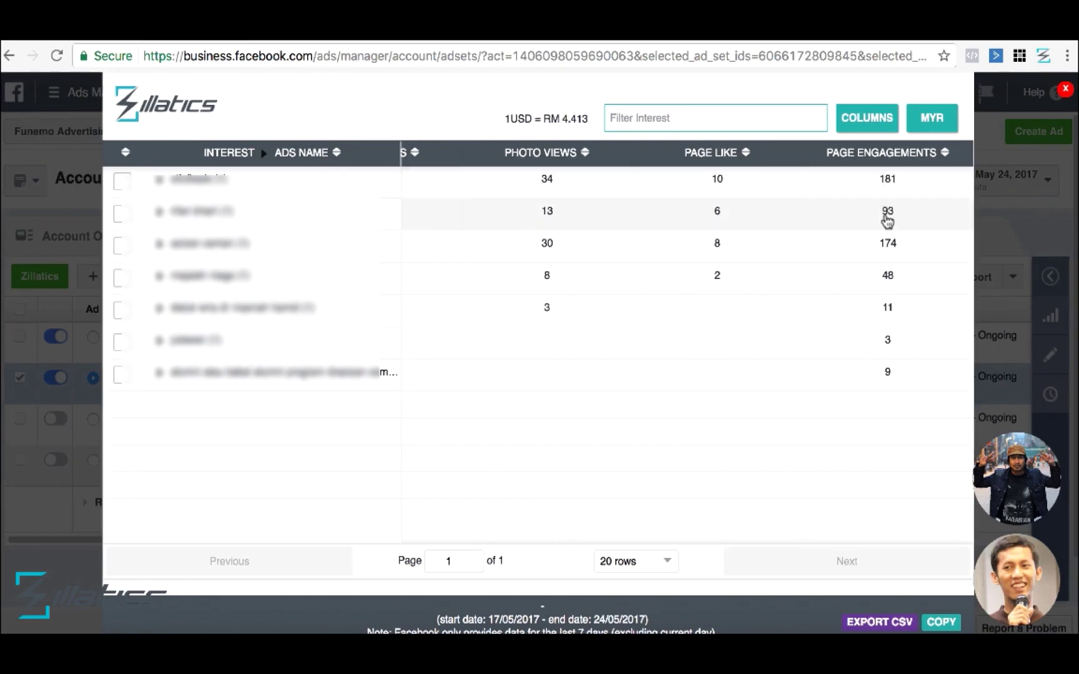
pyautogui.hscroll(-10, 813, 270)
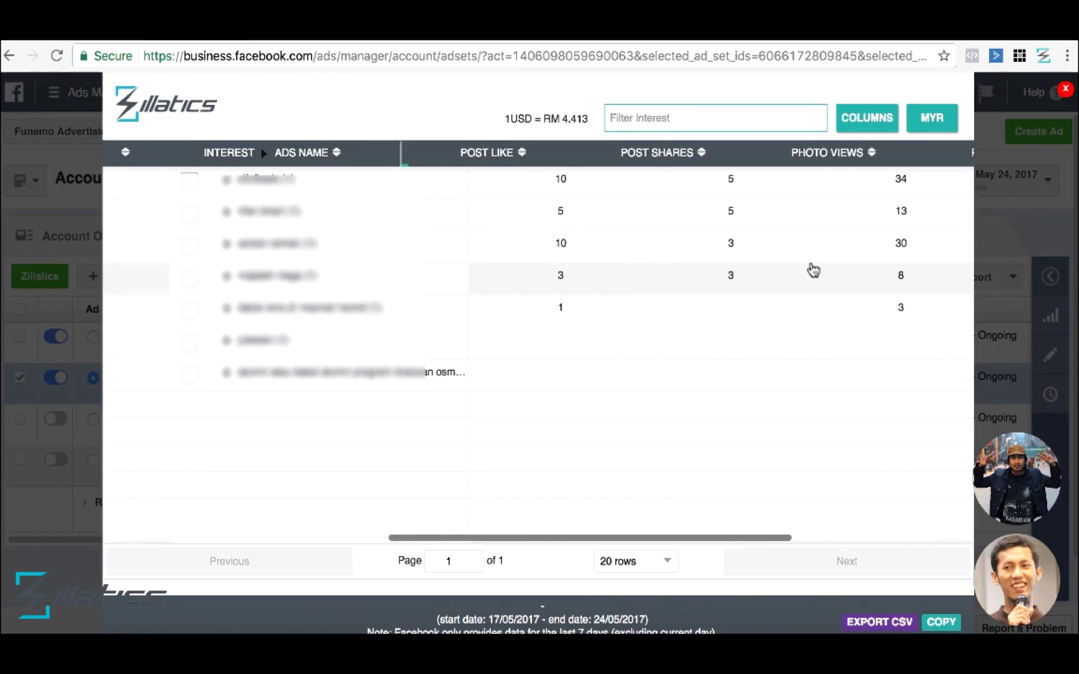
pyautogui.hscroll(-6, 813, 270)
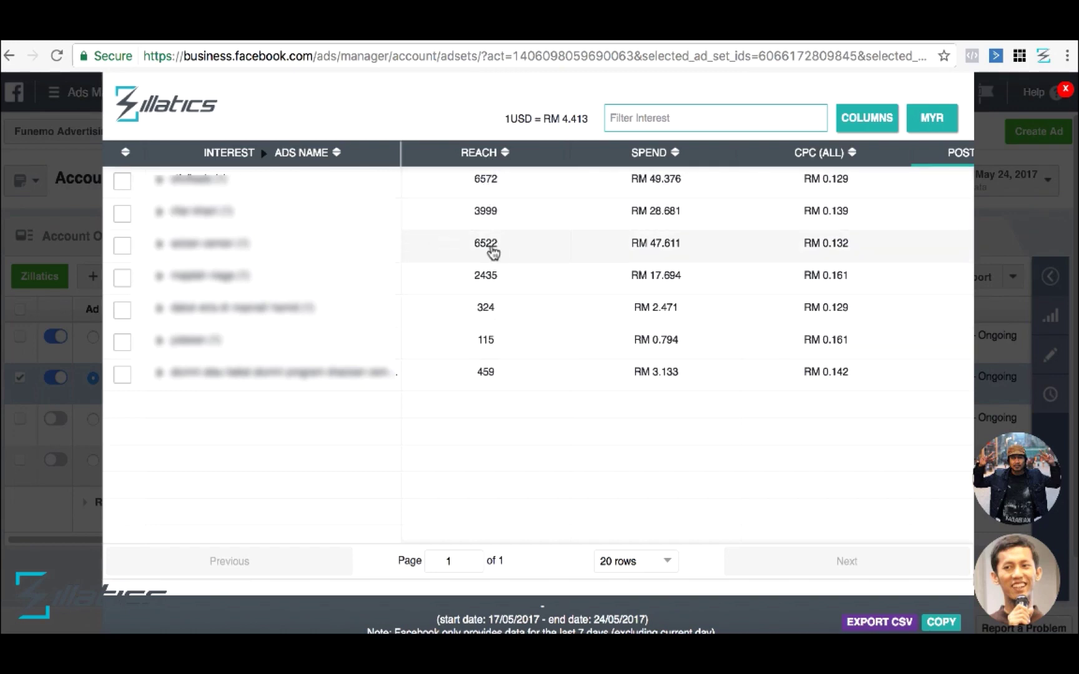
# Compare each interest's reach, spend and CPC (All) with its post and page engagement metrics, from comments through page engagements
pyautogui.hscroll(3, 593, 284)
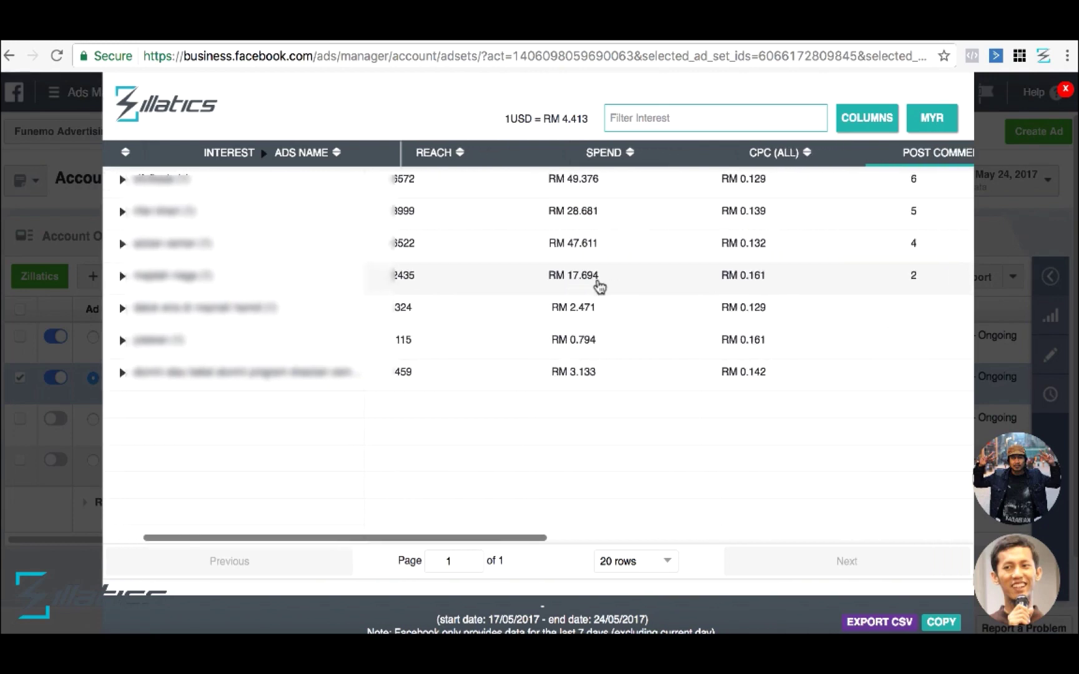
pyautogui.hscroll(6, 599, 286)
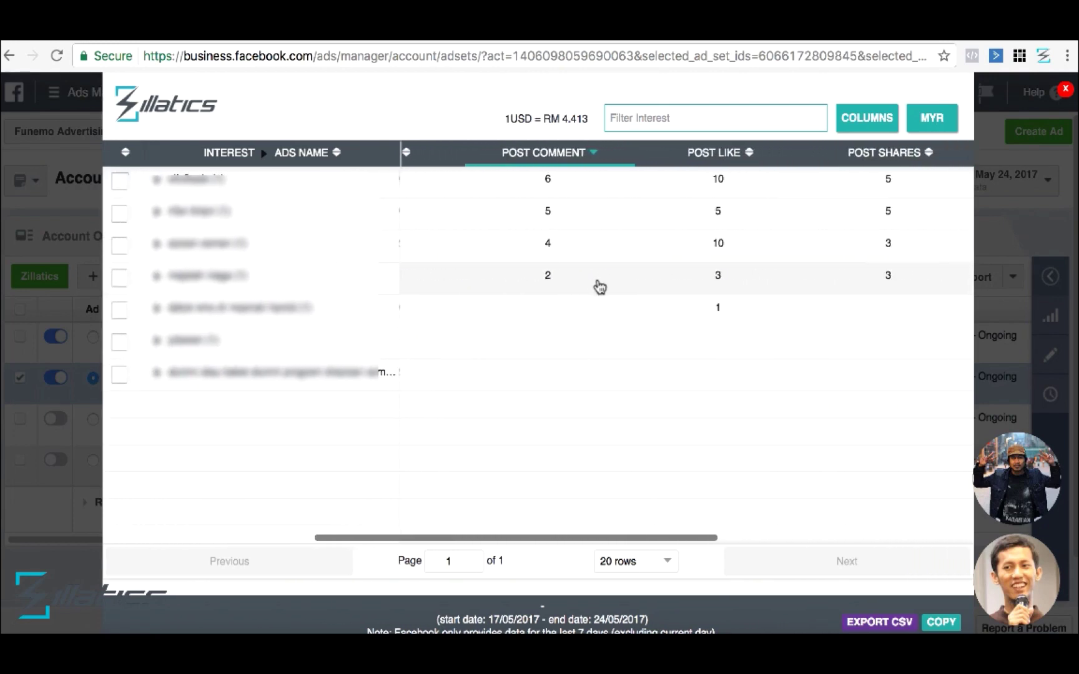
pyautogui.hscroll(1, 599, 287)
pyautogui.hscroll(5, 600, 287)
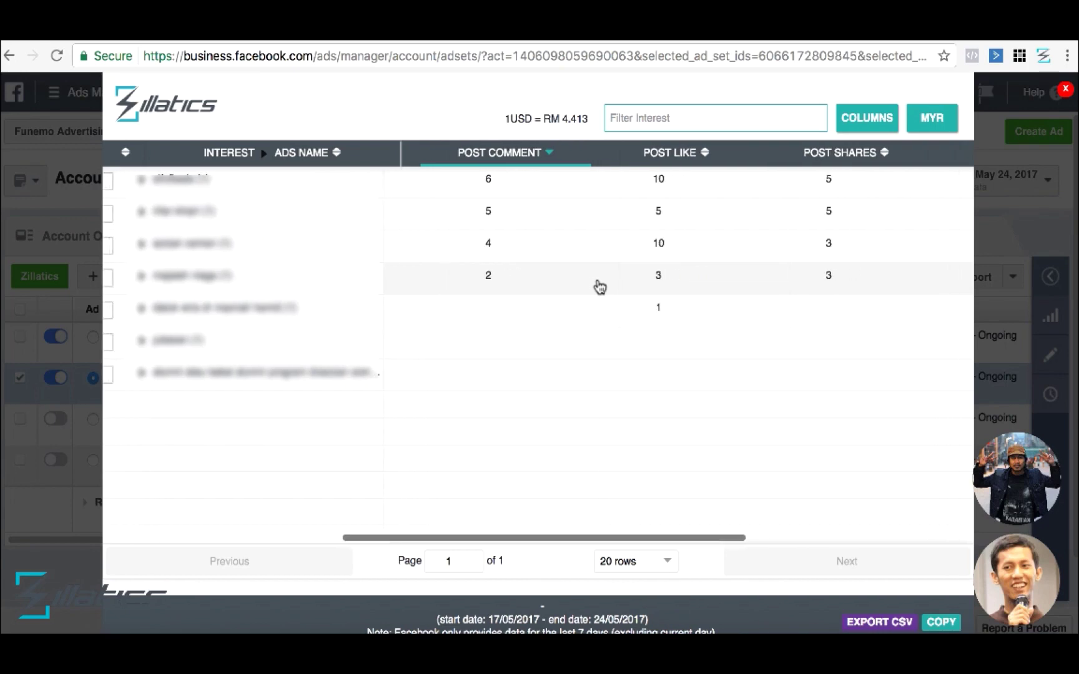
pyautogui.hscroll(2, 600, 287)
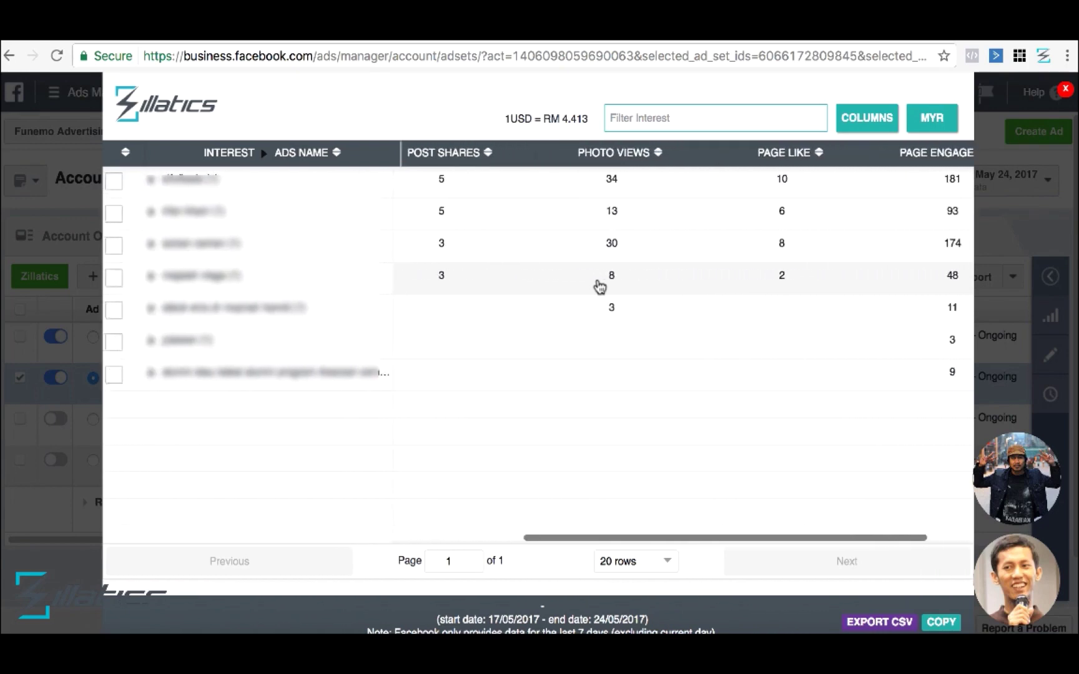
pyautogui.hscroll(-8, 599, 286)
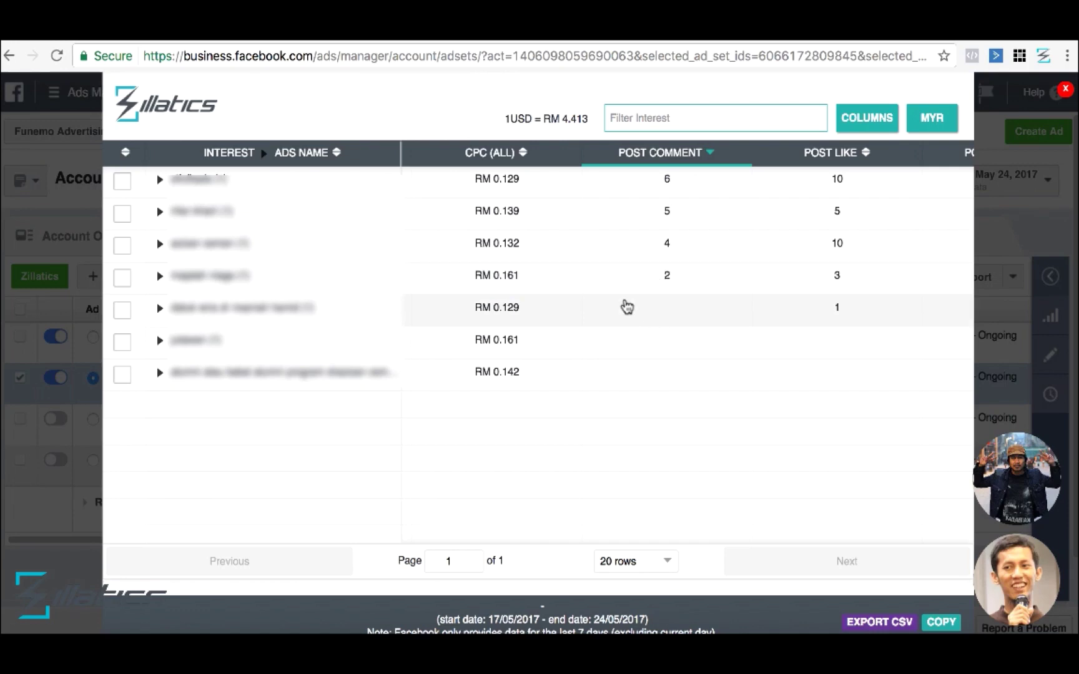
pyautogui.hscroll(-3, 687, 291)
pyautogui.hscroll(-4, 692, 292)
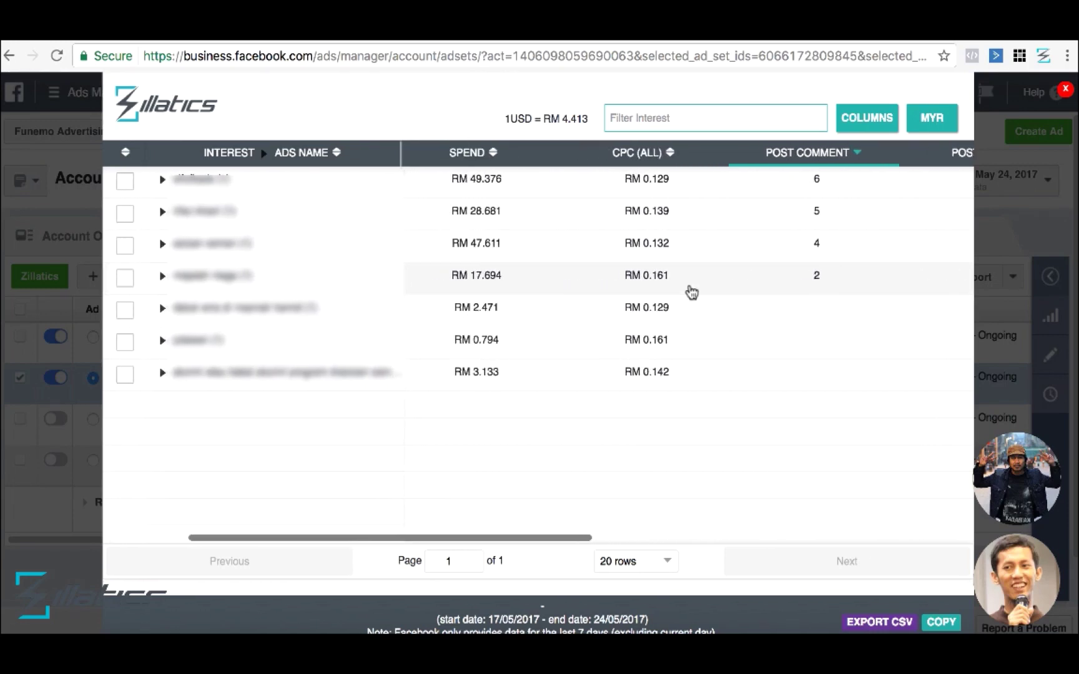
pyautogui.hscroll(4, 768, 293)
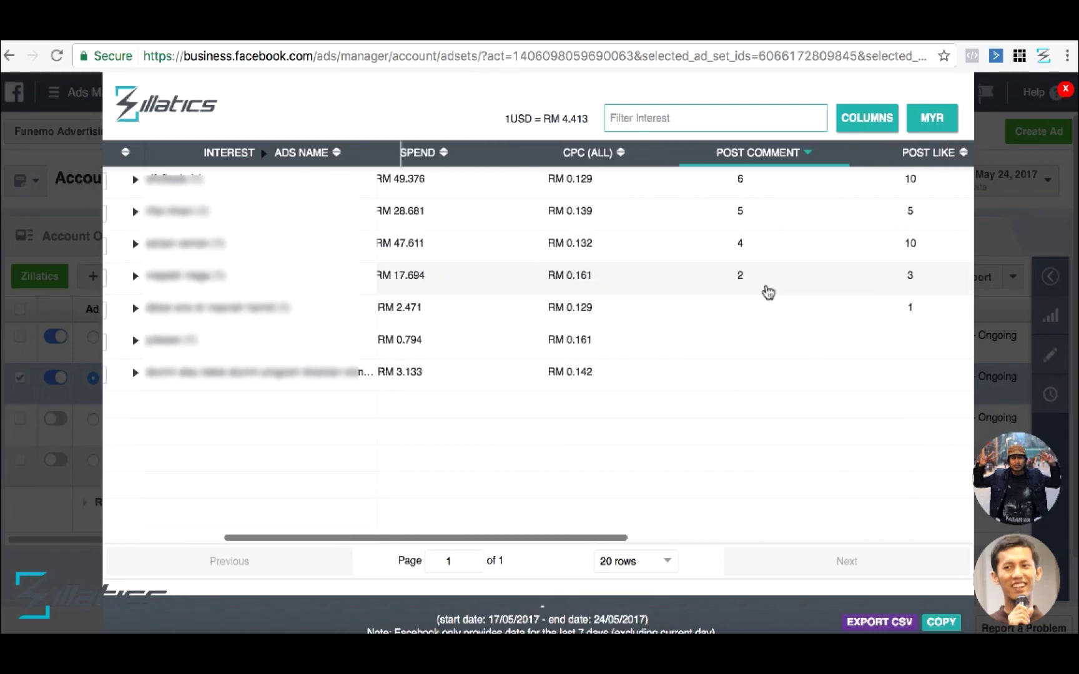